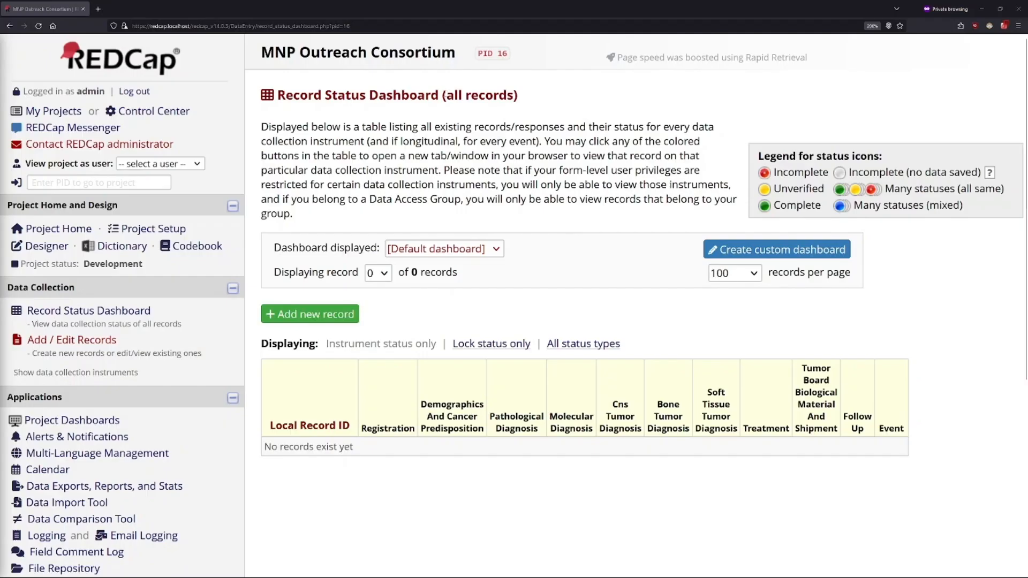
Step: Examine the Record Status Dashboard's instrument columns, its record list and the legend for status icons
left_click_drag(442, 95, 524, 94)
left_click(527, 144)
left_click_drag(361, 428, 919, 428)
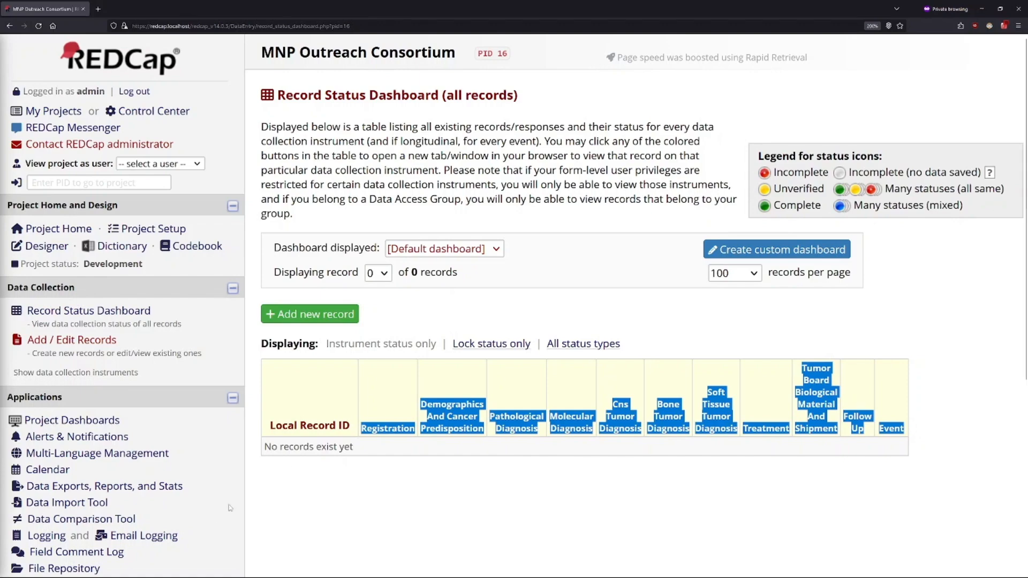
left_click(296, 467)
left_click_drag(353, 447, 263, 445)
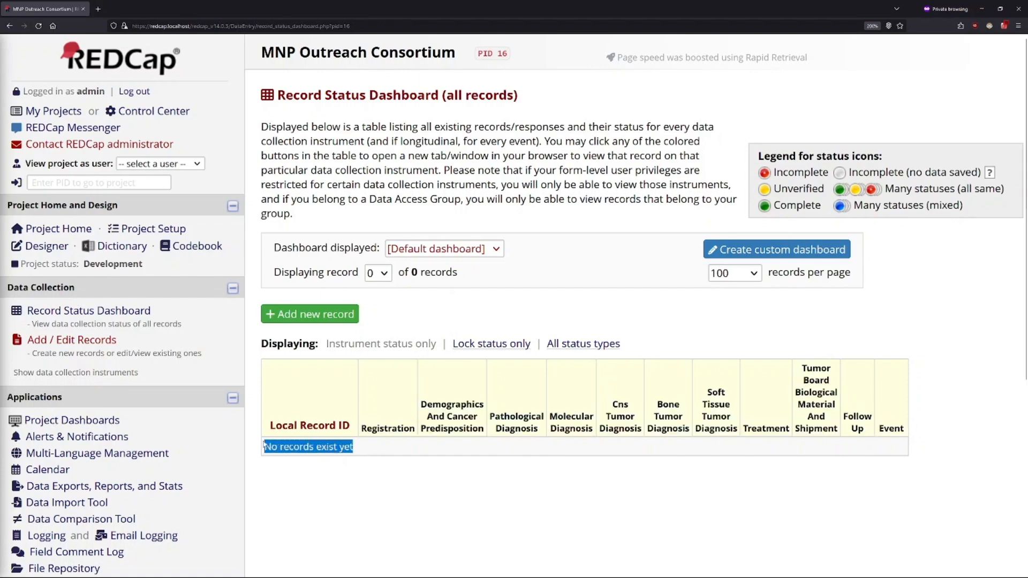
left_click(398, 450)
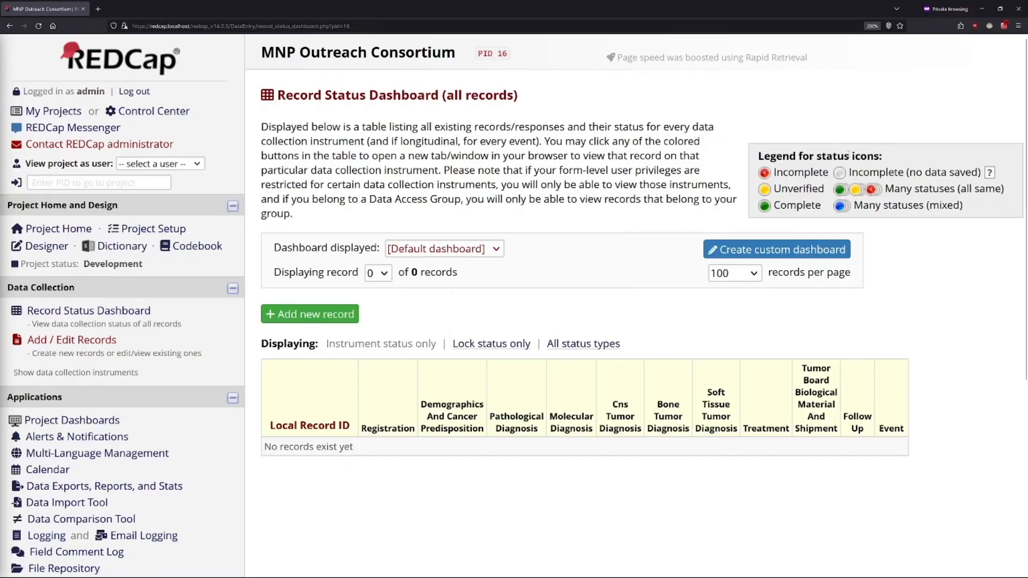
left_click_drag(886, 156, 755, 159)
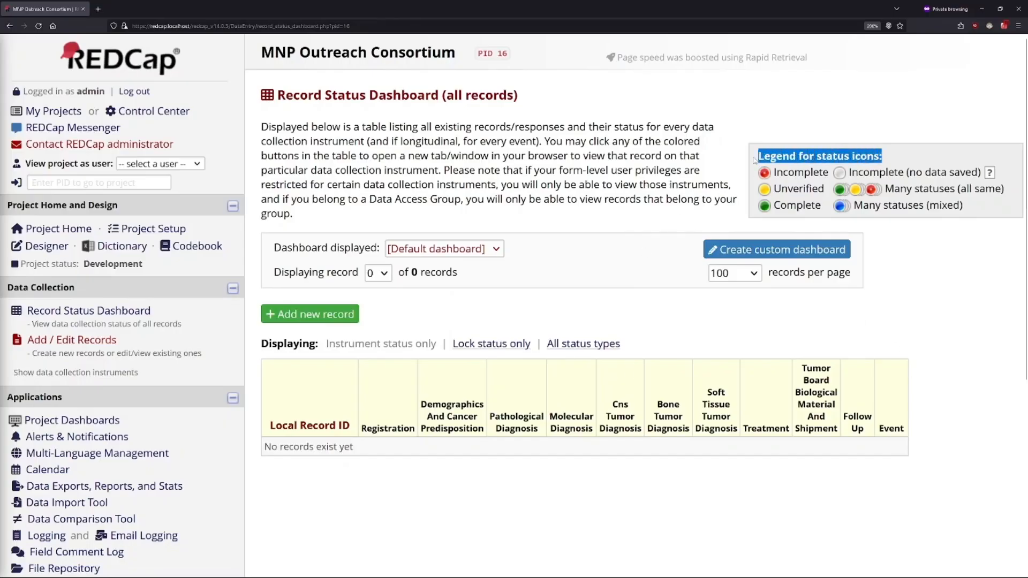
left_click(608, 306)
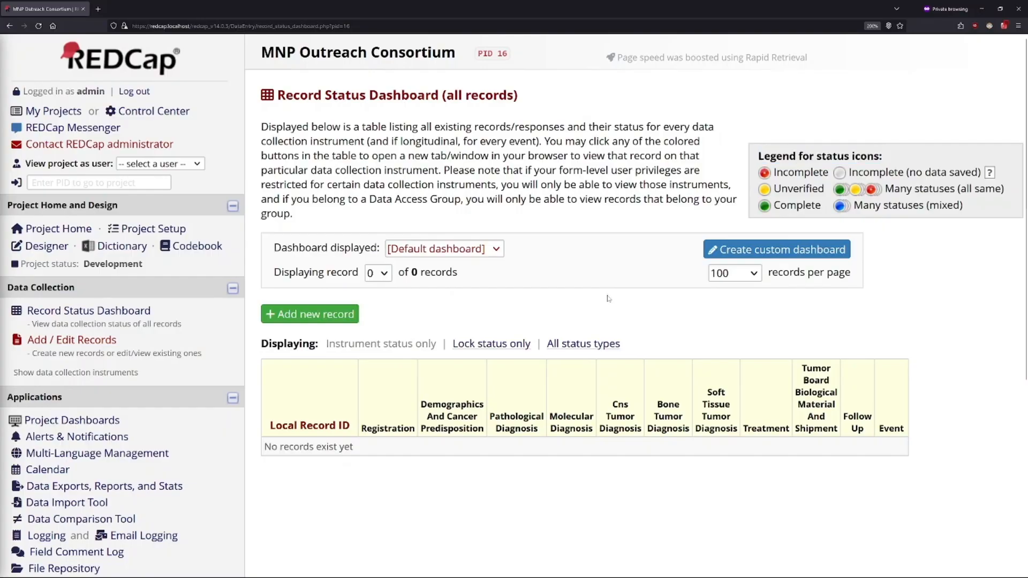
Step: Add a new record and open its Registration instrument for data entry
left_click(309, 315)
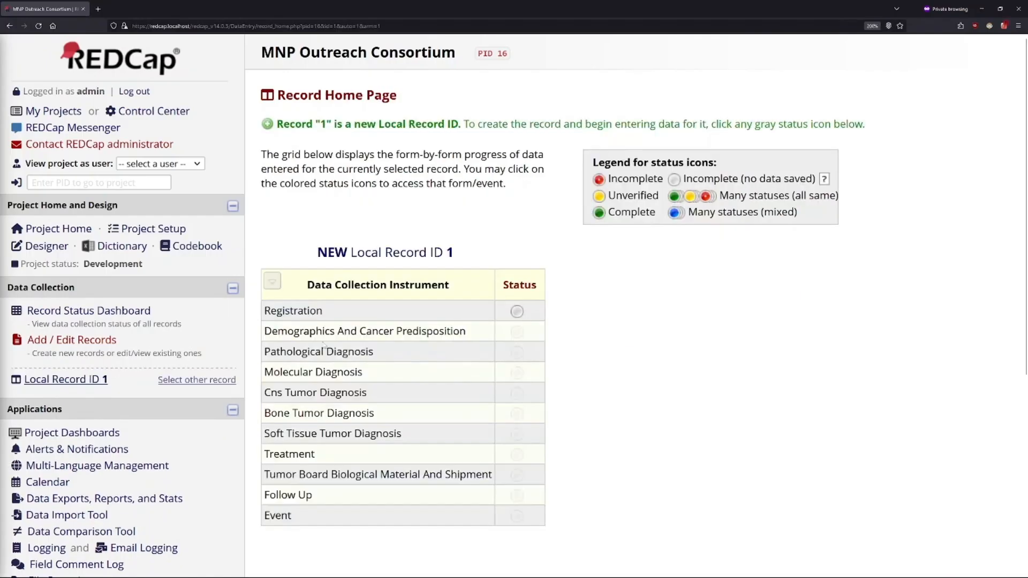
left_click_drag(401, 104, 274, 99)
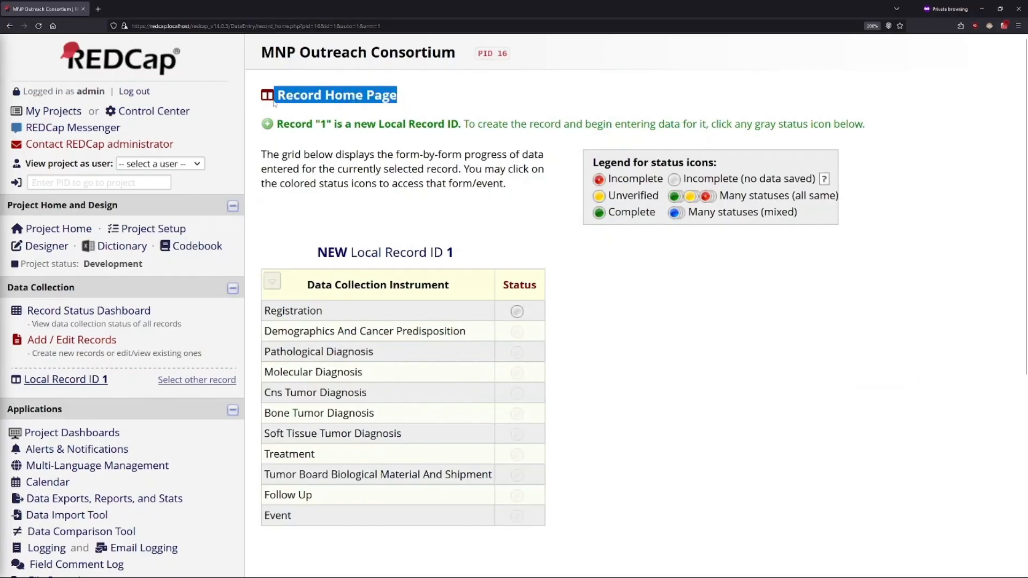
left_click(832, 348)
left_click_drag(734, 166, 590, 162)
left_click(654, 282)
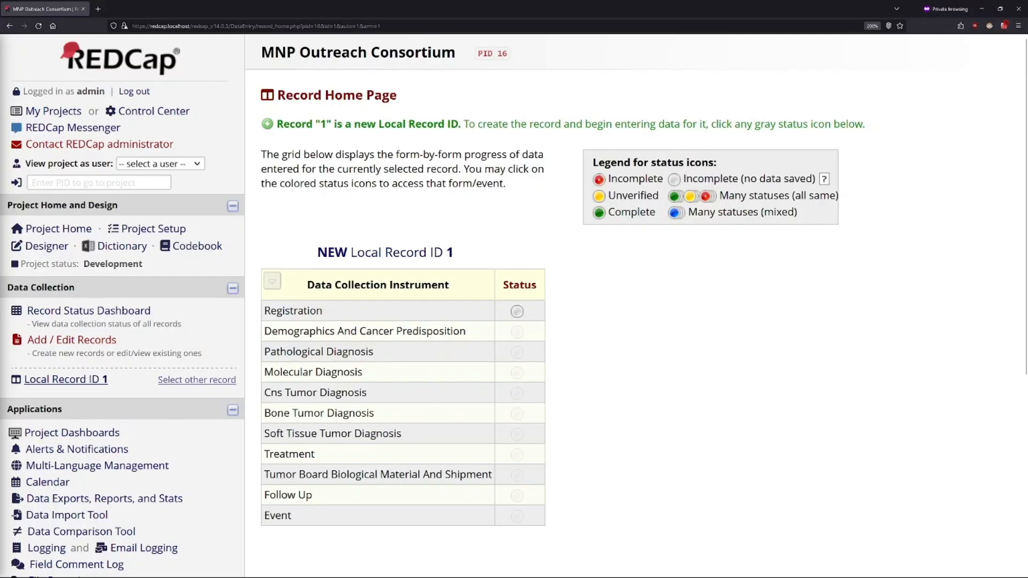
double_click(686, 179)
left_click_drag(744, 179, 813, 178)
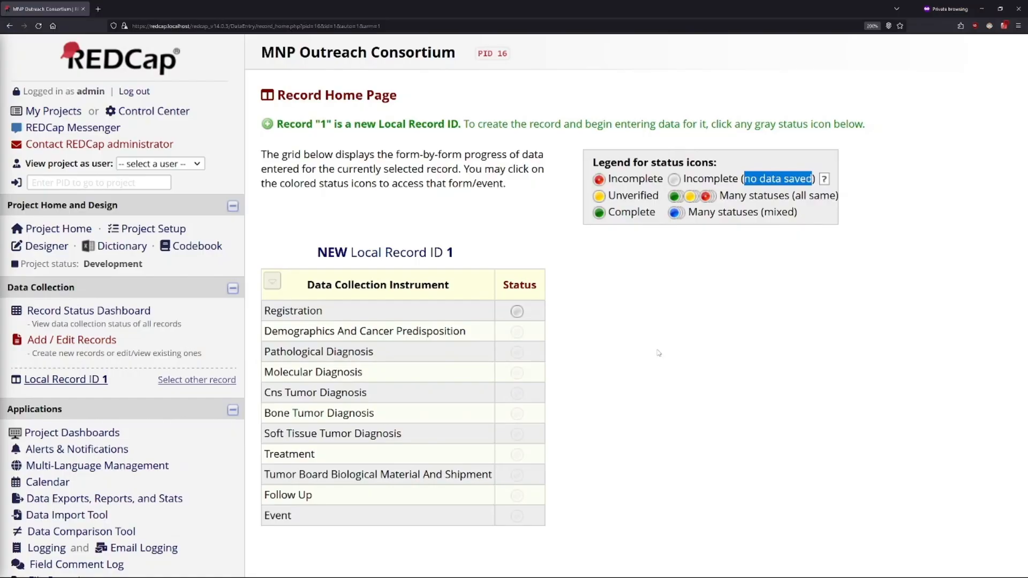
left_click(519, 312)
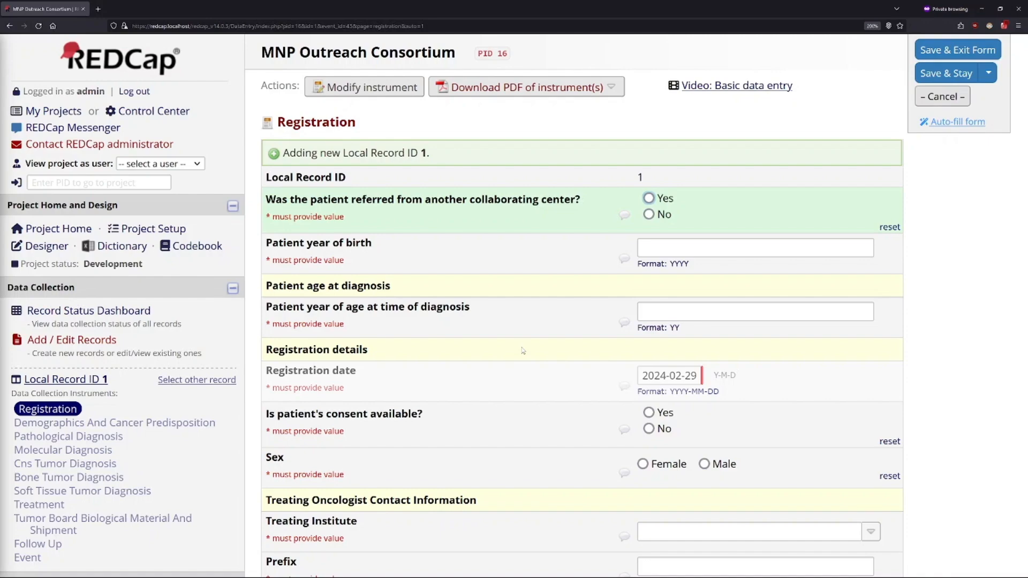
left_click_drag(265, 199, 266, 177)
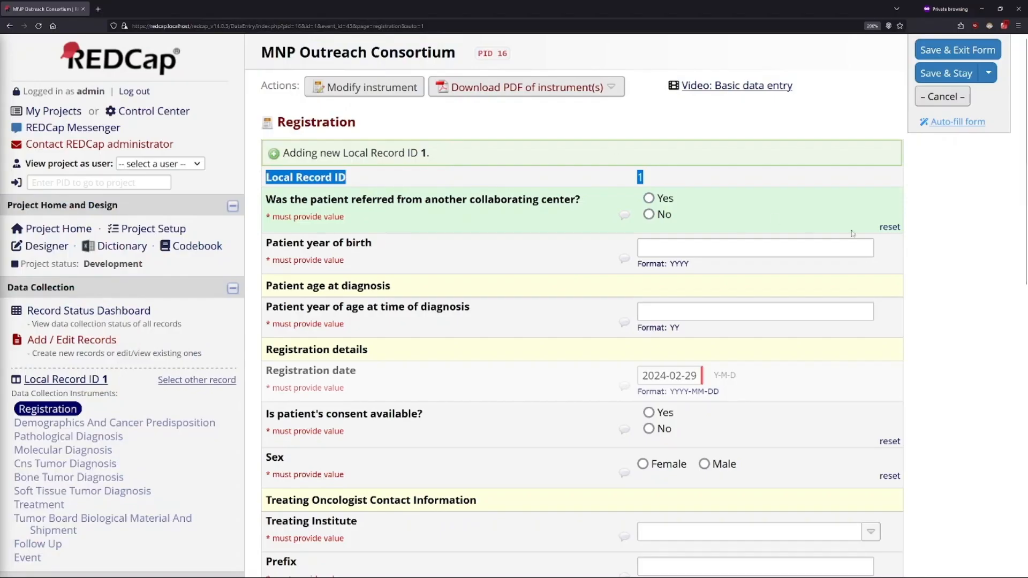
left_click(632, 168)
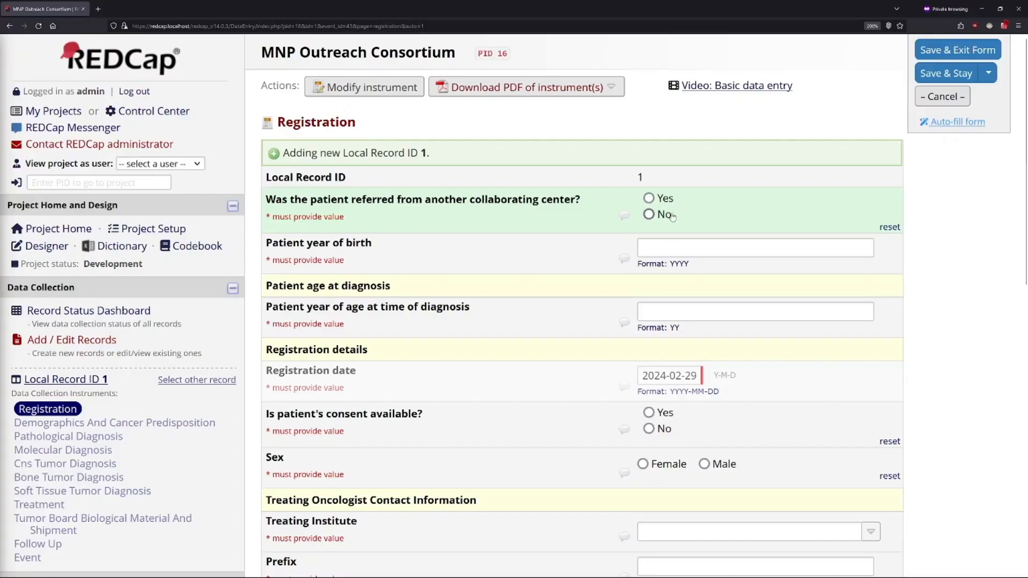
Step: Mark the patient as referred from another collaborating center and enter the patient's identifier from the referring center
left_click(649, 214)
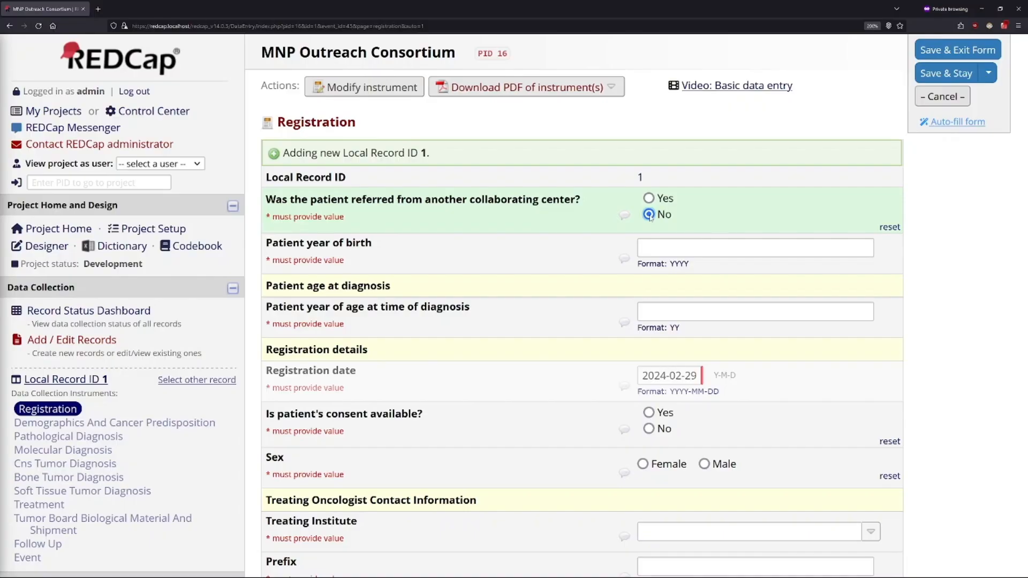
left_click(649, 199)
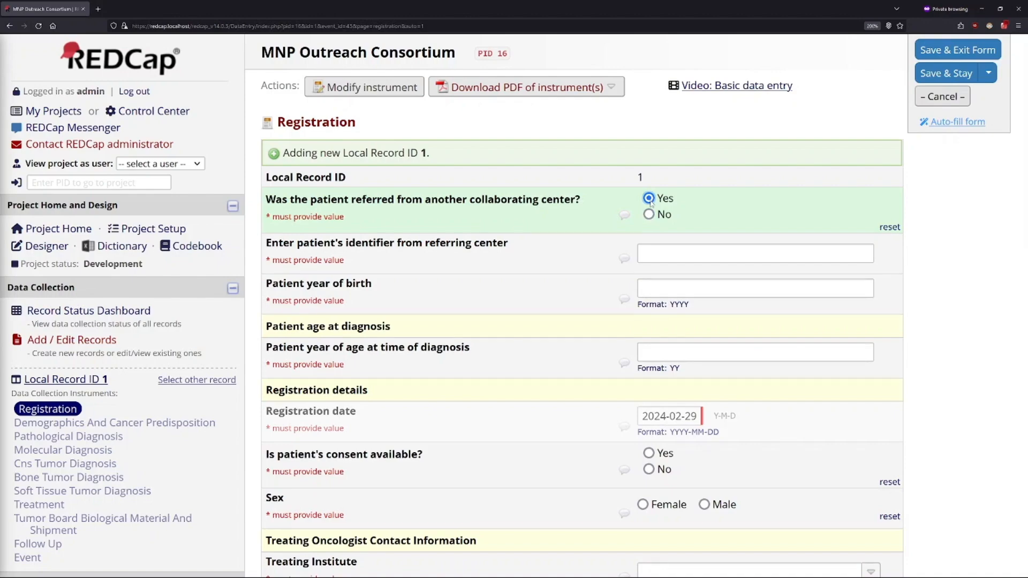
left_click(684, 253)
type("123-abc")
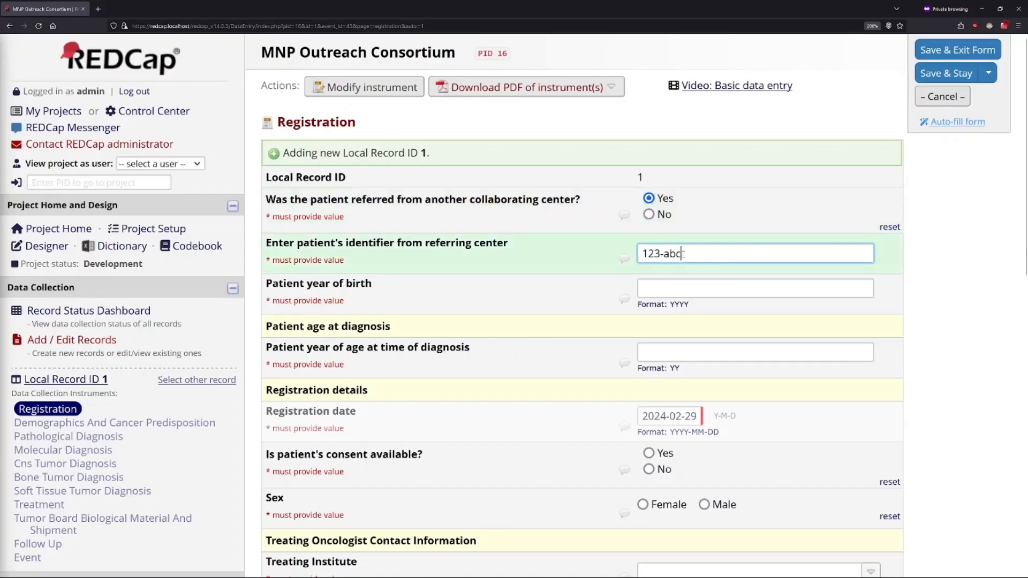
left_click(942, 269)
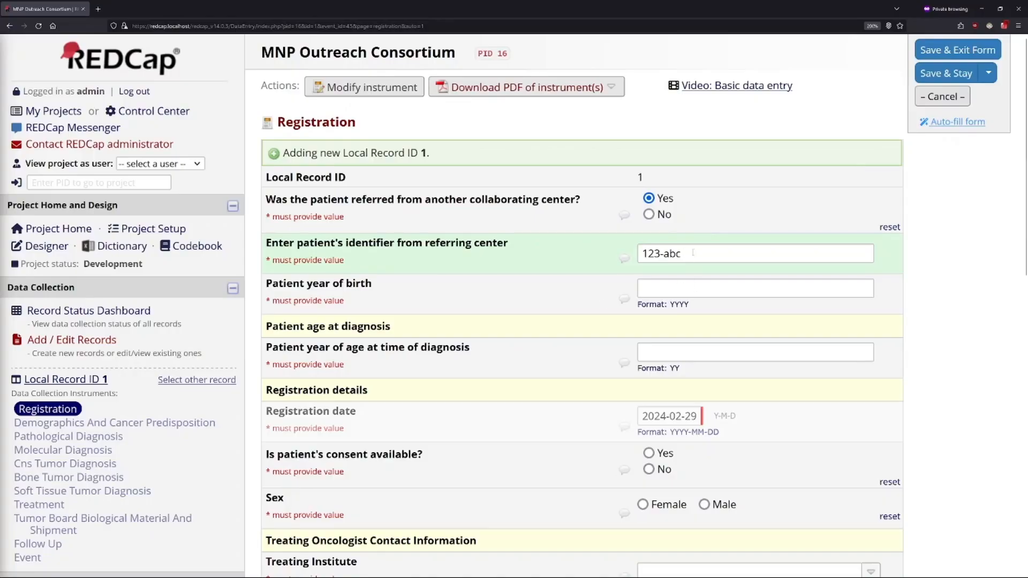
Step: Try to enter the patient's year of birth spelled out in words
left_click(684, 292)
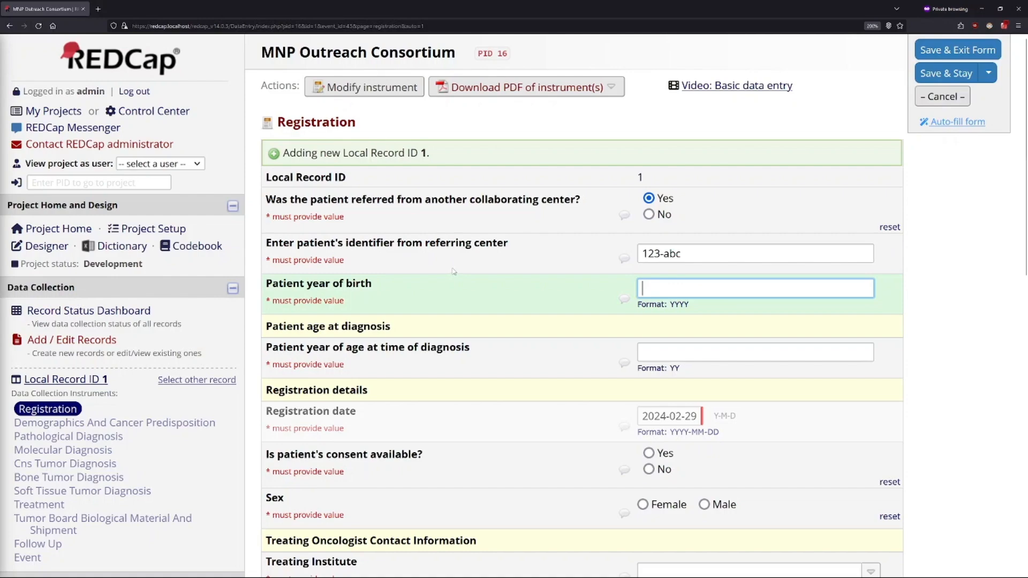
type("two thousand and one")
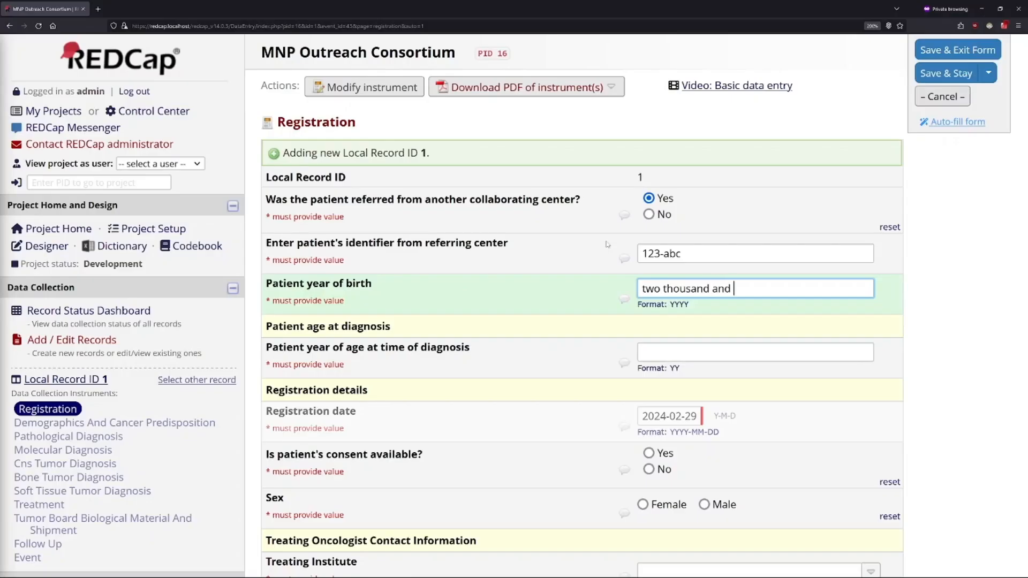
left_click(936, 295)
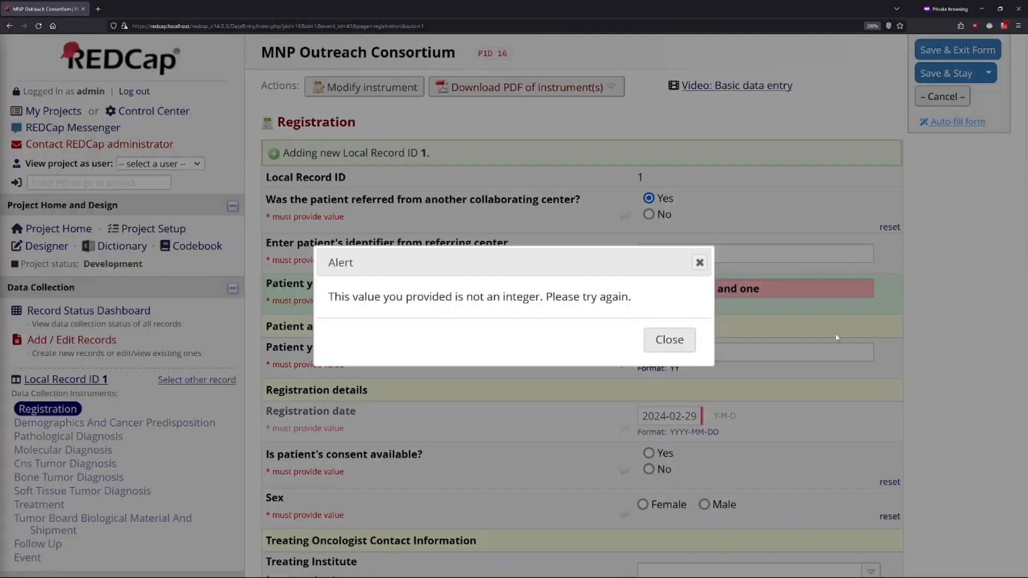
left_click(672, 340)
Step: Replace the spelled-out entry with the patient's year of birth as a four-digit number
left_click_drag(762, 289, 608, 286)
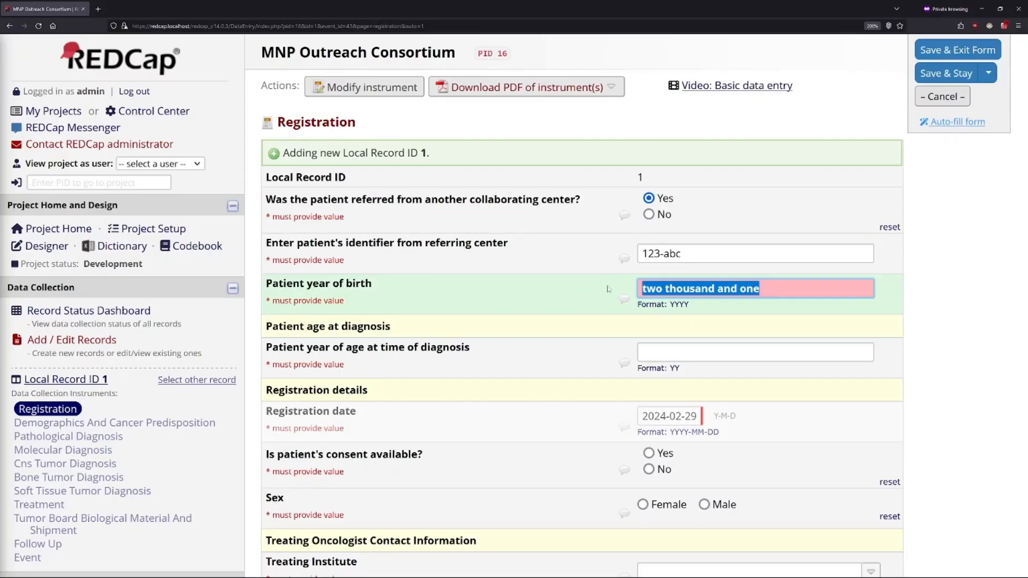
type("2001")
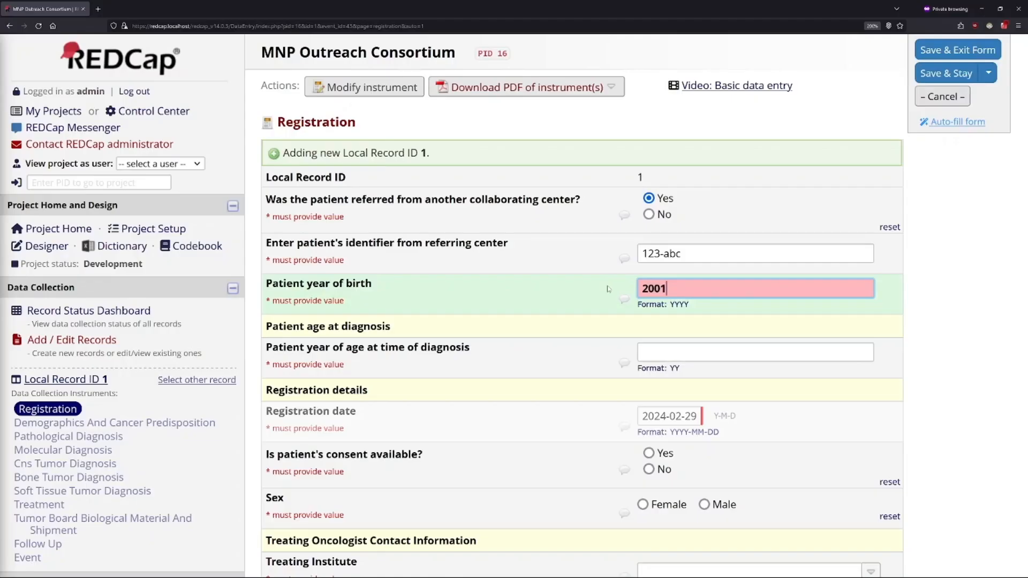
type("1")
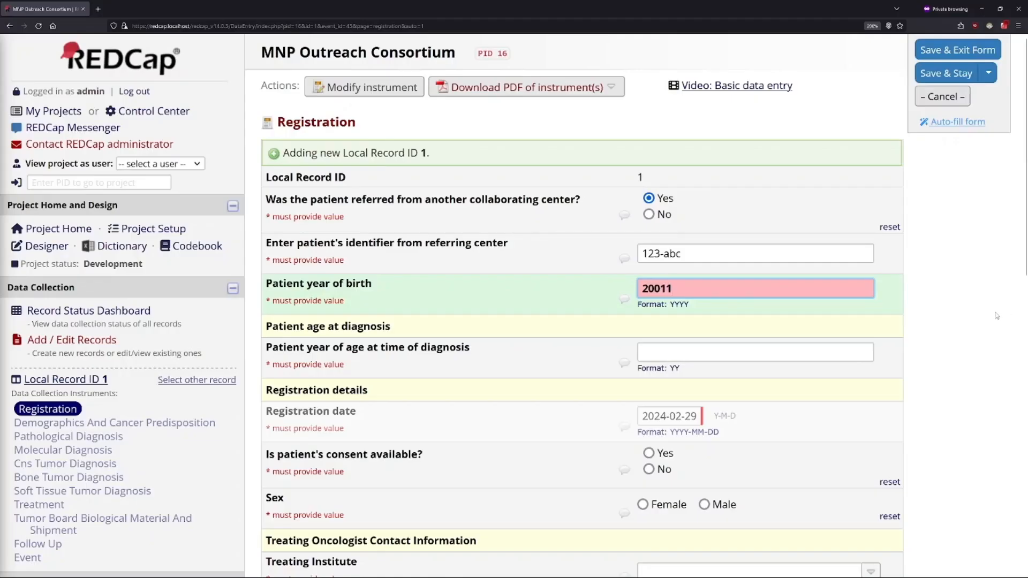
left_click(997, 316)
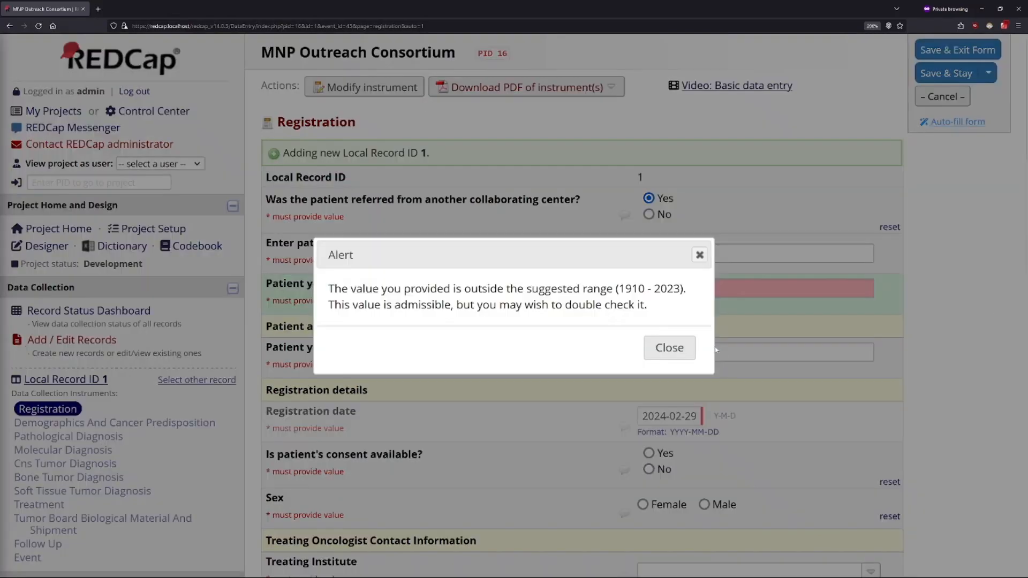
left_click(684, 349)
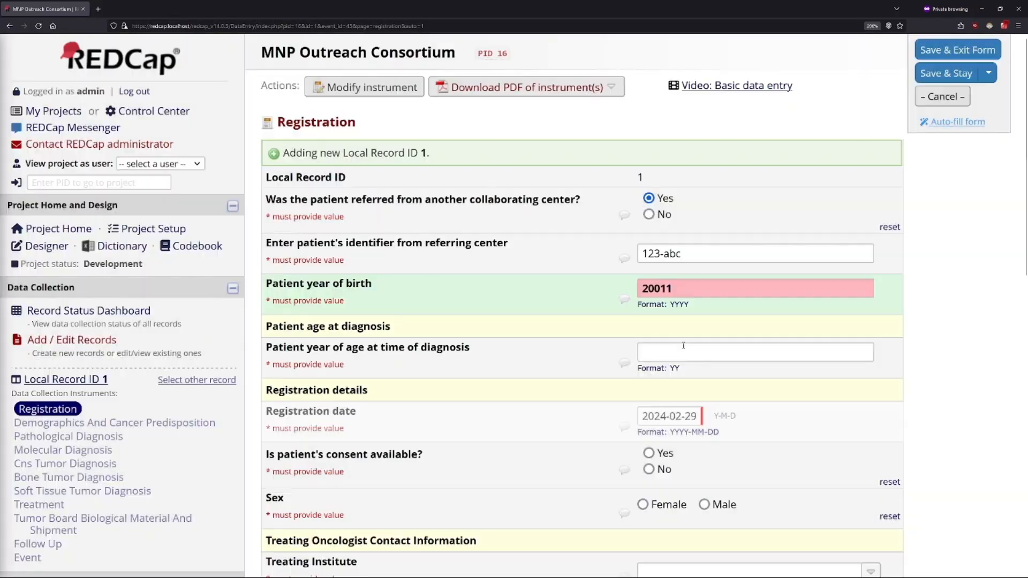
key("BackSpace")
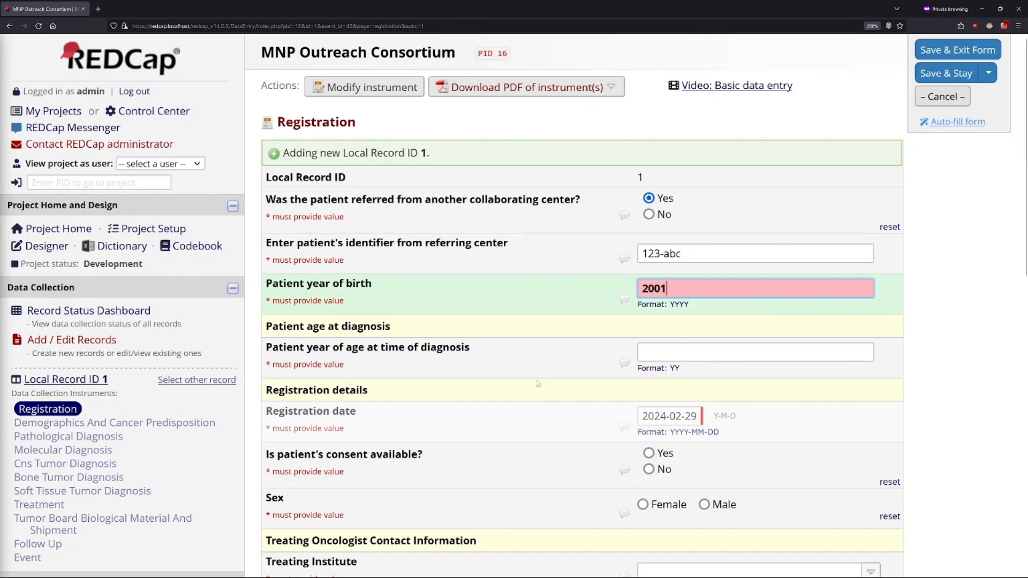
left_click(945, 332)
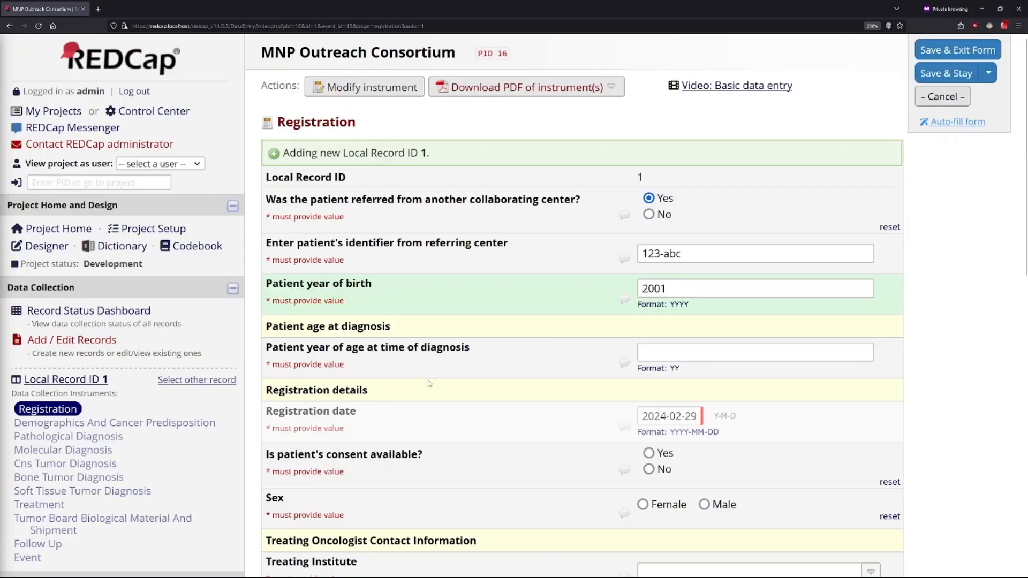
Step: Set the patient's age at time of diagnosis to 23
left_click(712, 350)
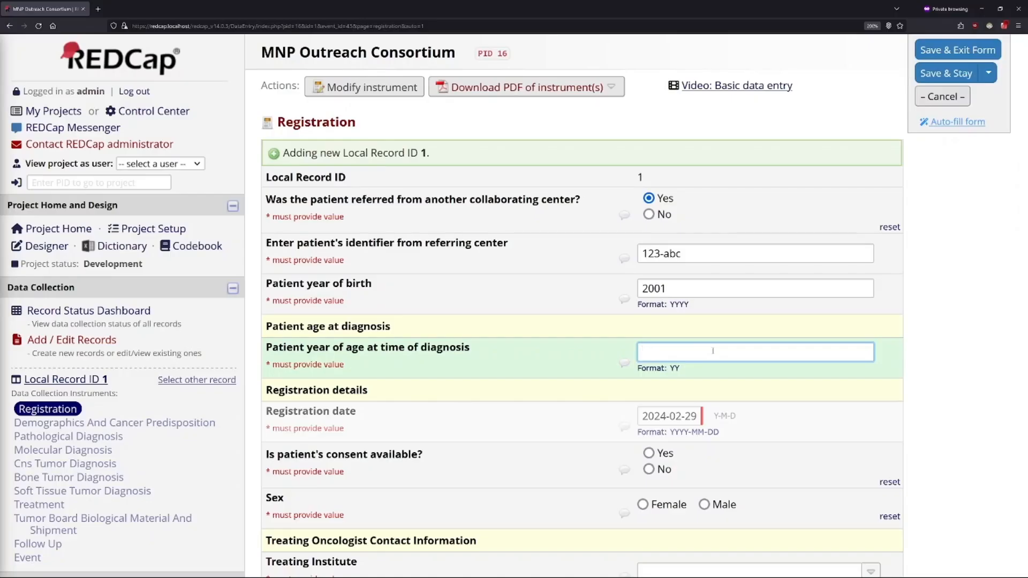
triple_click(692, 251)
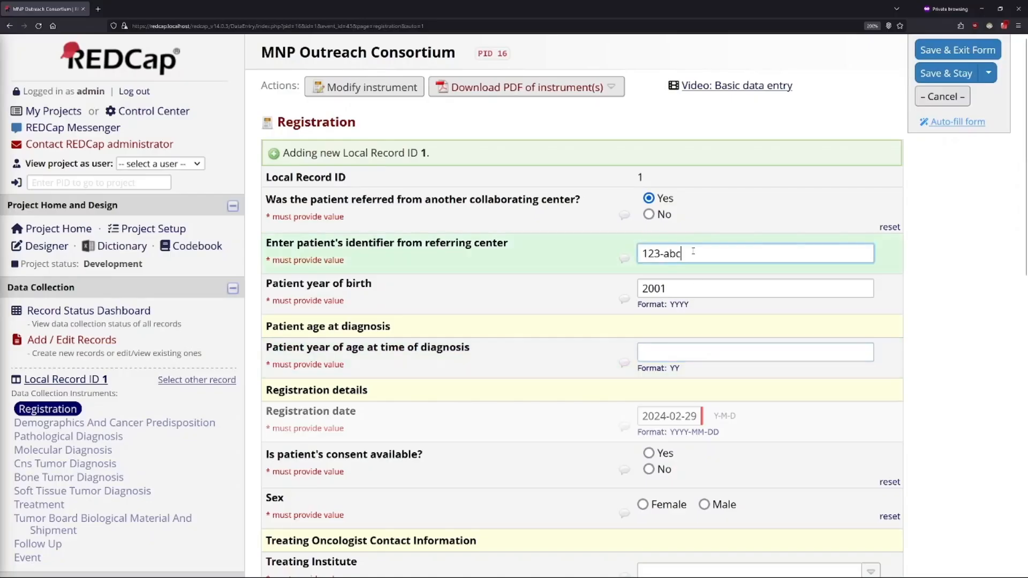
left_click(696, 353)
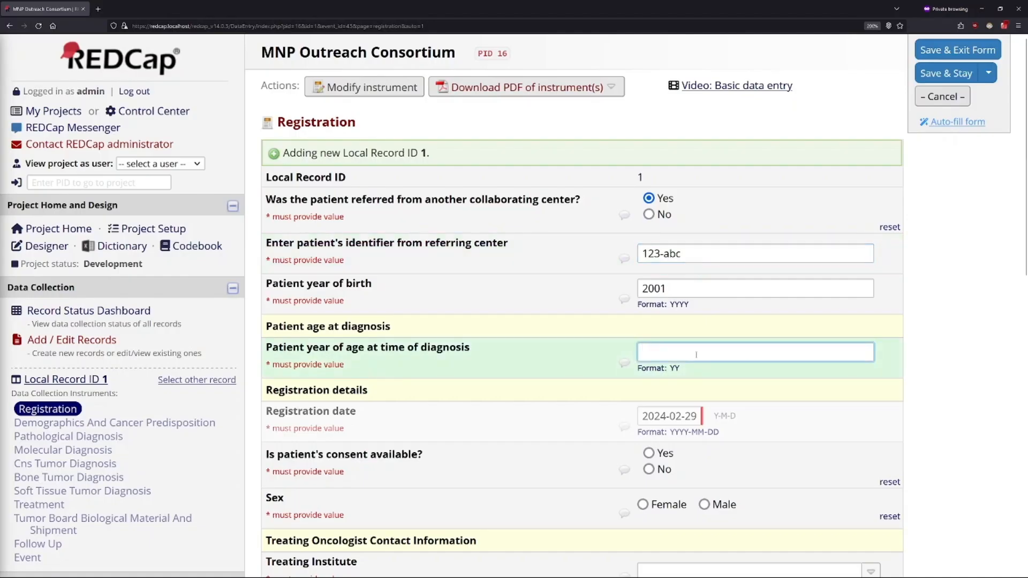
type("24")
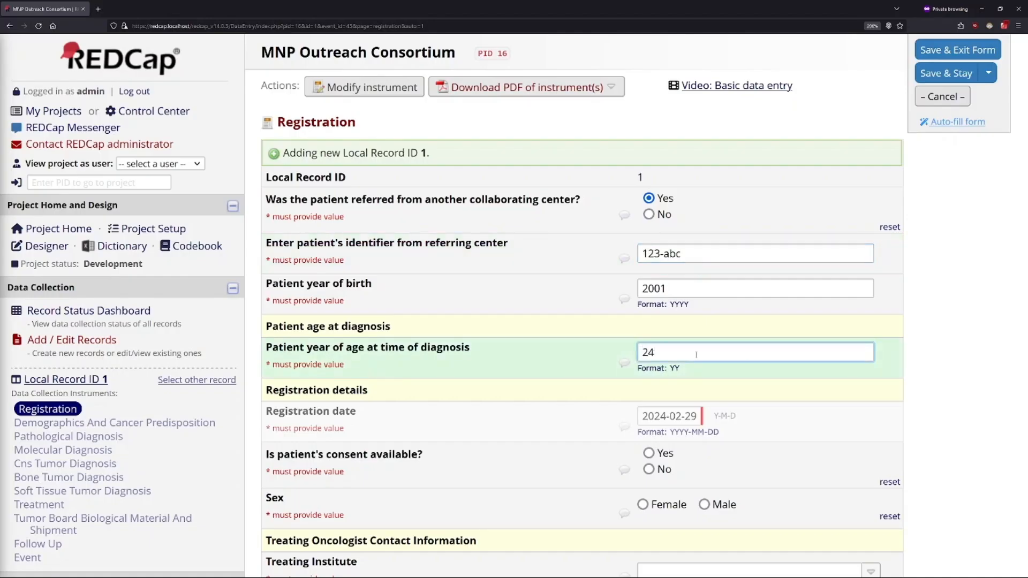
key("BackSpace")
type("3")
left_click(607, 377)
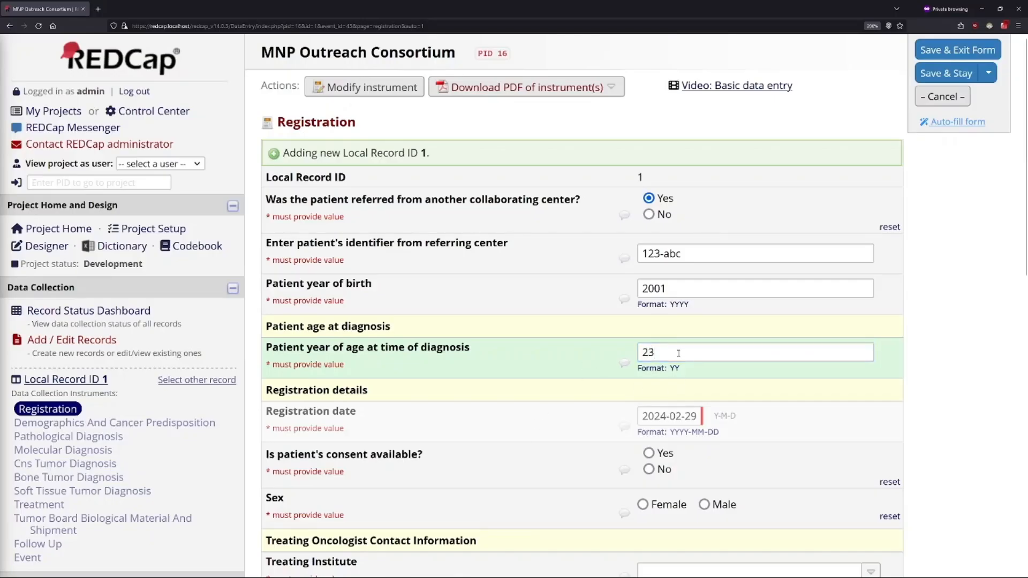
Step: Try -1 as the patient's age at time of diagnosis and restore the value to 23
left_click_drag(678, 353, 619, 351)
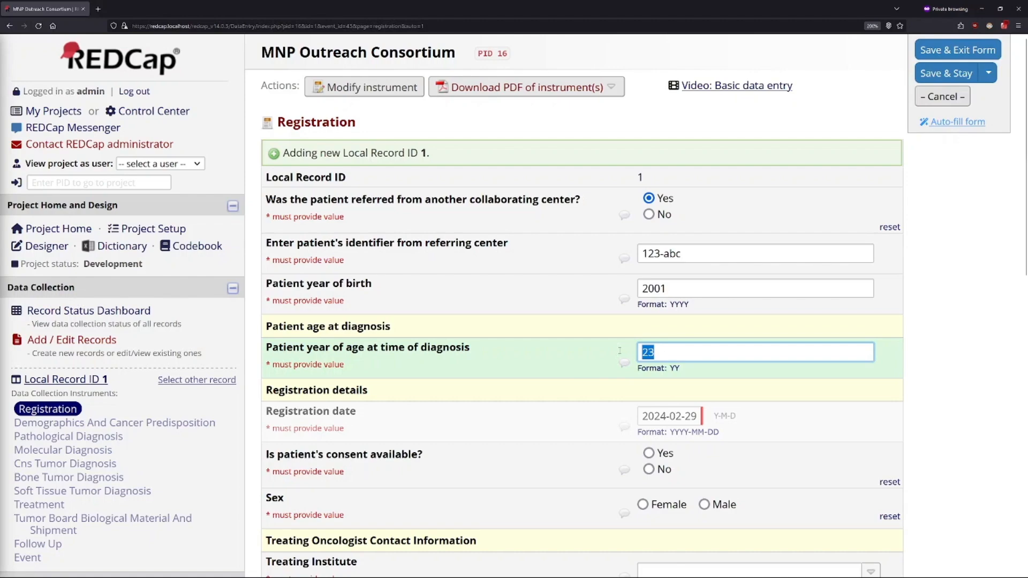
type("-1")
left_click(984, 343)
left_click(669, 348)
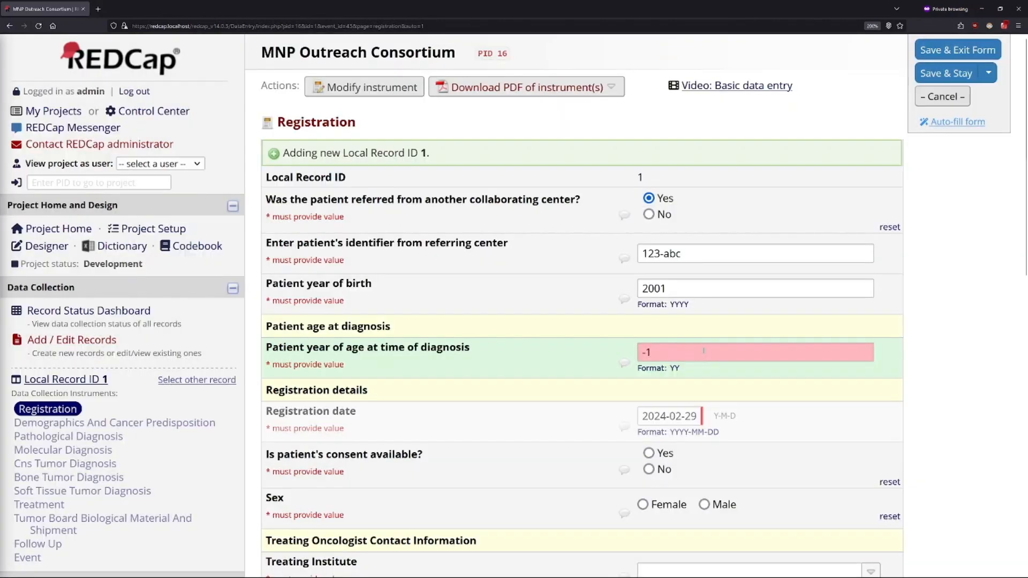
type("23")
left_click(939, 415)
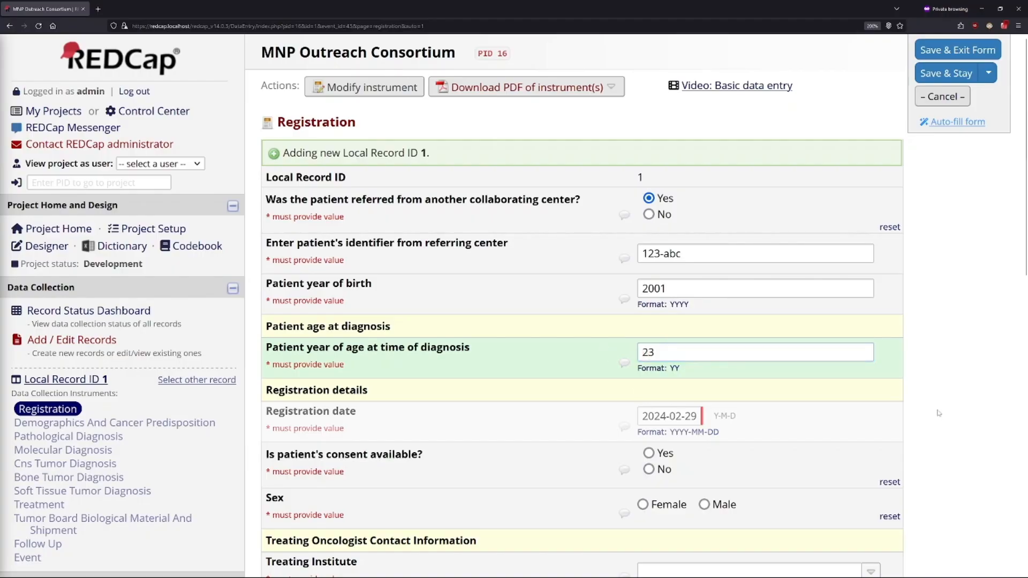
Step: Try No for whether the patient's consent is available and change the answer to Yes
scroll(938, 417, "down", 3)
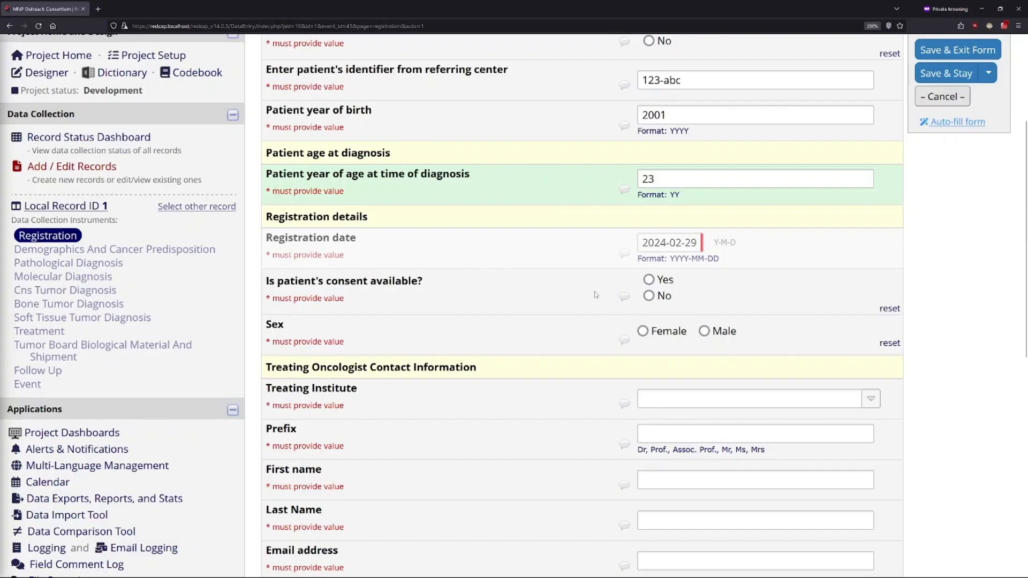
scroll(595, 294, "down", 2)
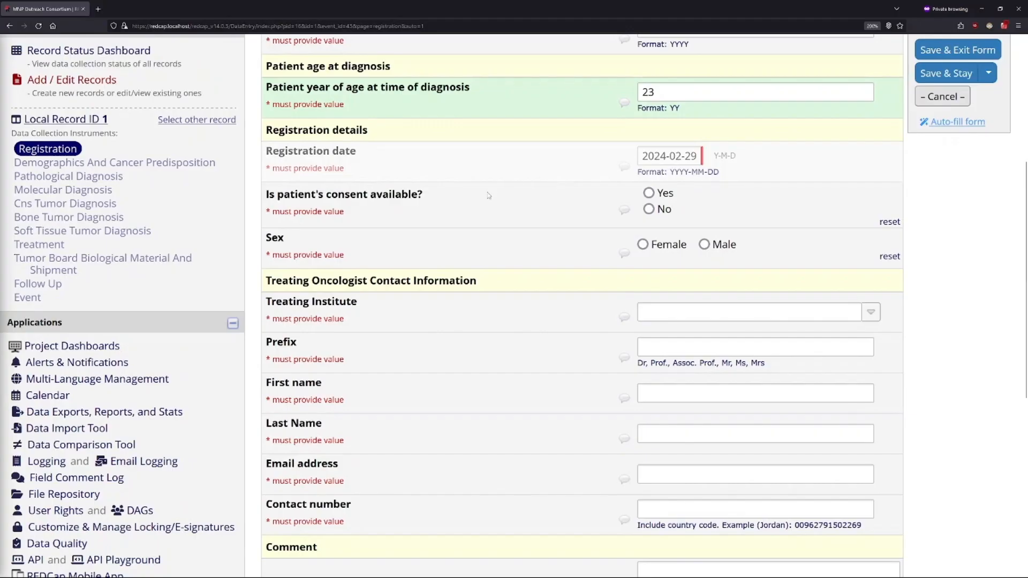
left_click(647, 209)
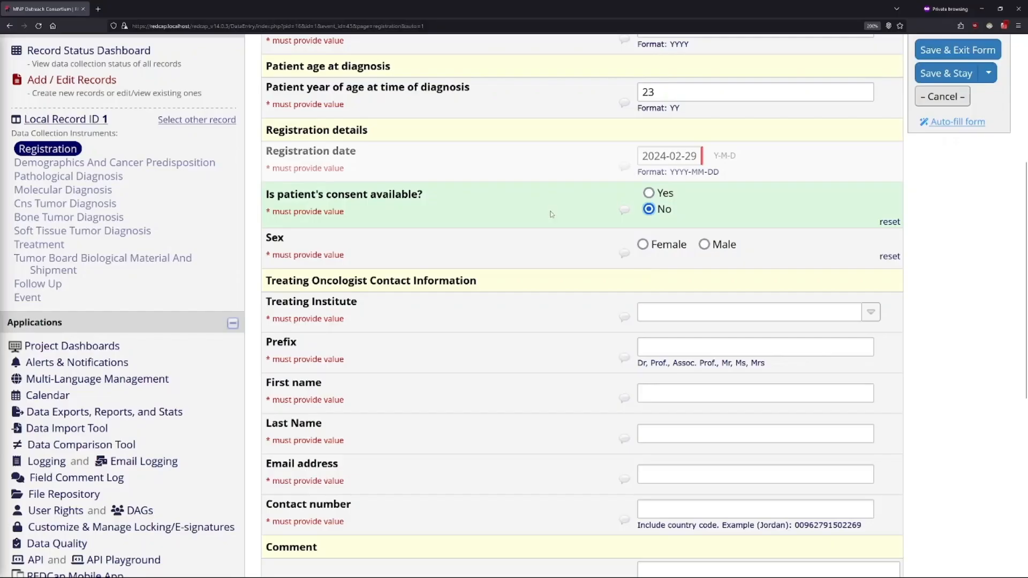
left_click(648, 193)
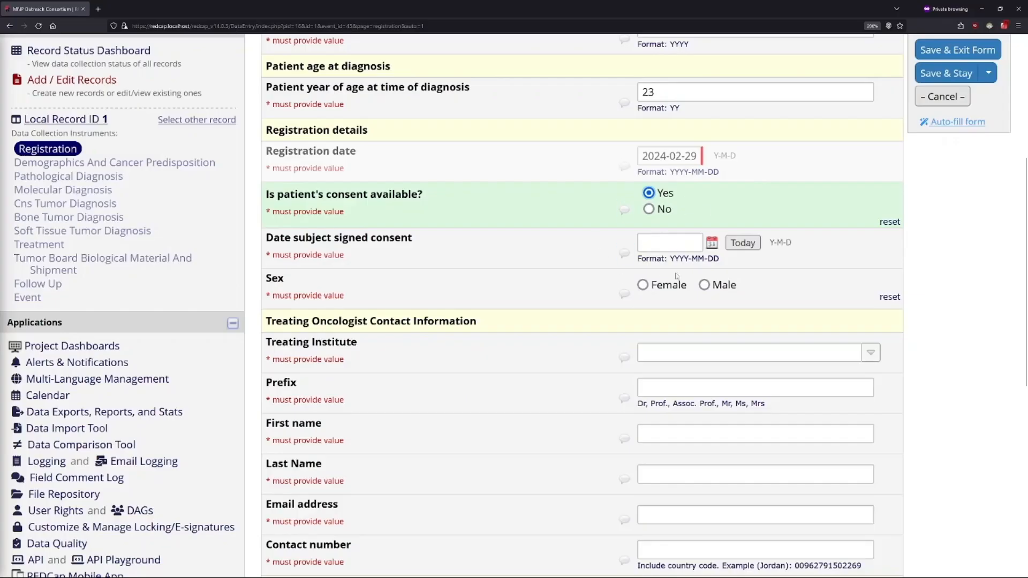
Step: Set the date the subject signed consent to 2023-03-22
left_click(663, 245)
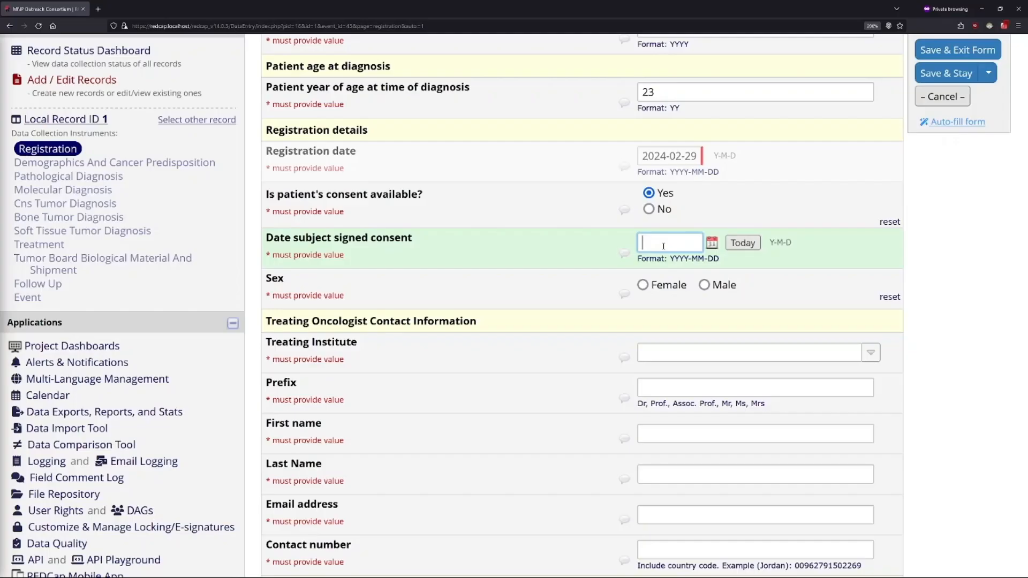
type("2023-03-22")
left_click(591, 248)
Step: Try an extra digit 2 at the end of the consent date and restore it to 2023-03-22
type("2")
left_click(547, 263)
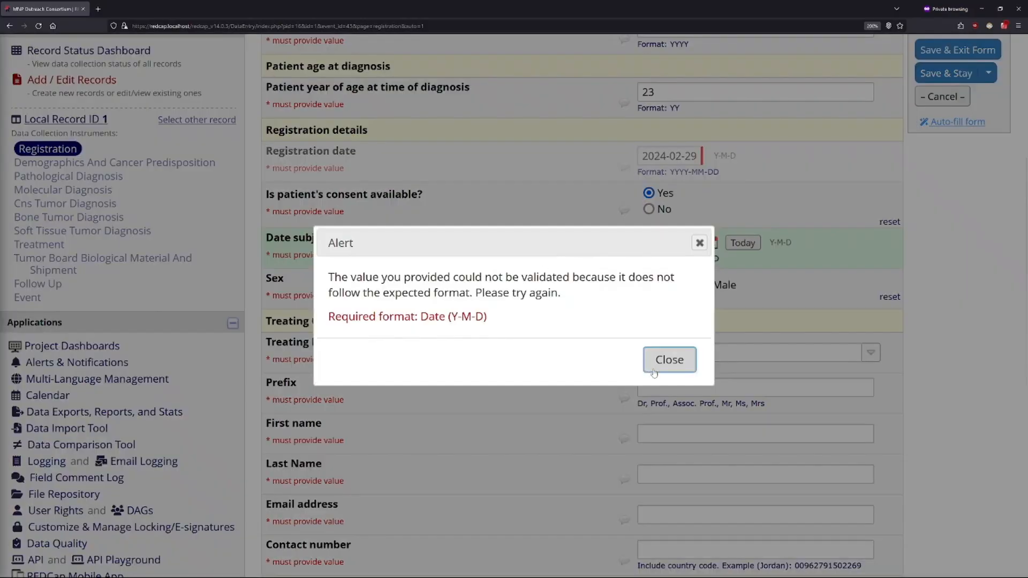
left_click(670, 358)
key("BackSpace")
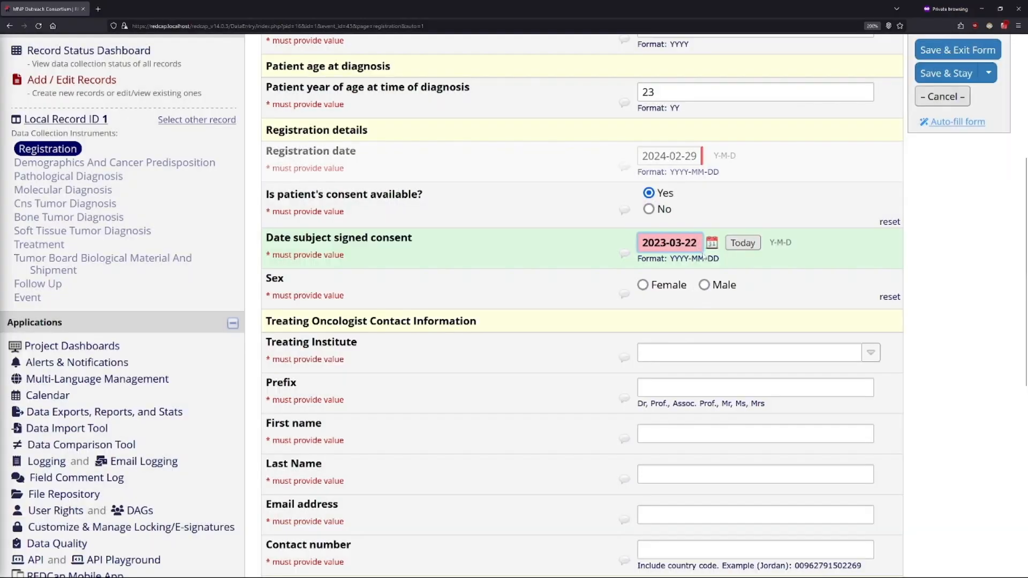
left_click(818, 243)
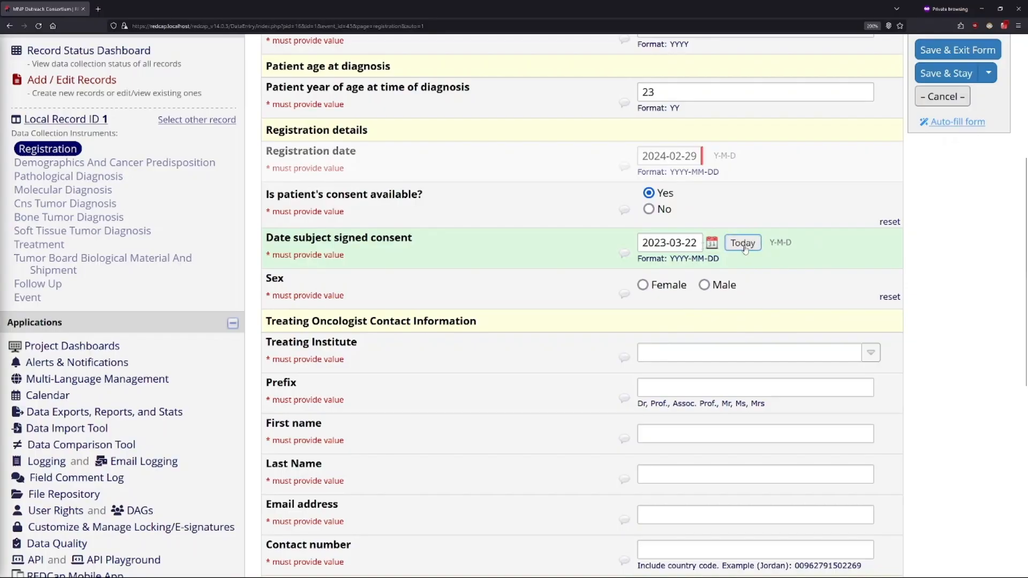
Step: Choose 22 March 2023 as the consent date using the date picker
left_click(712, 243)
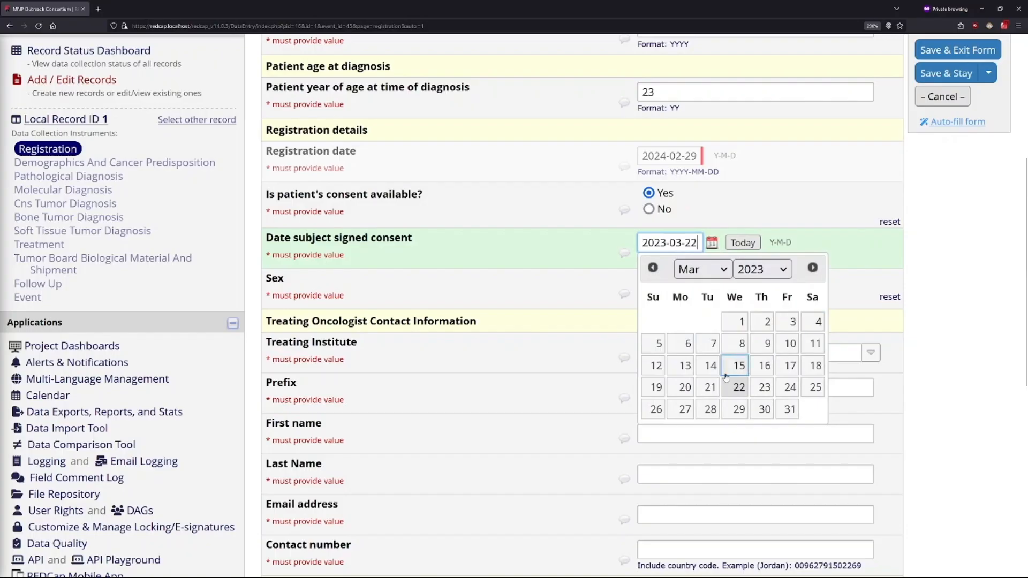
left_click(738, 392)
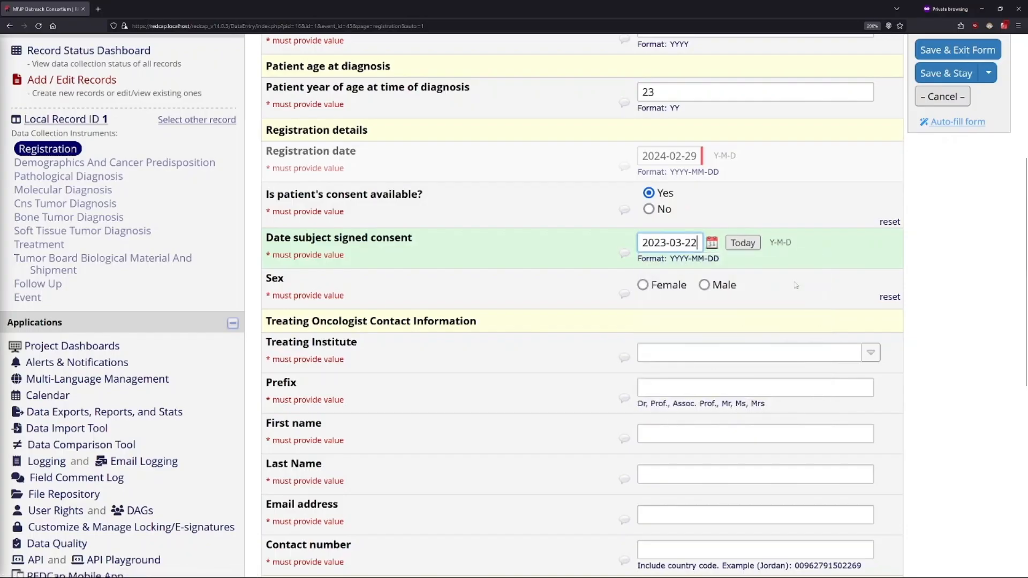
left_click(827, 276)
Step: Set the patient's sex to Female
left_click(644, 285)
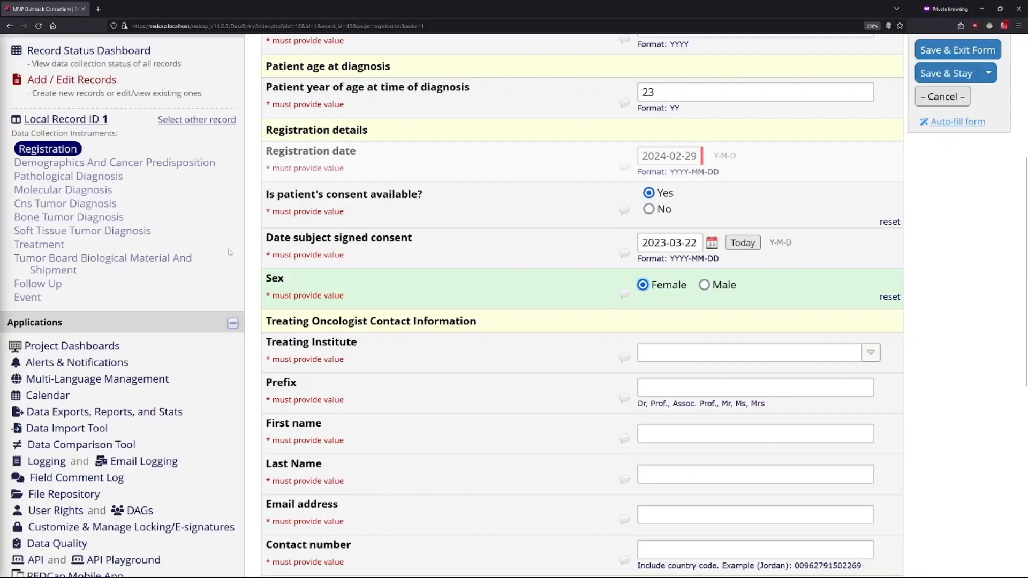
left_click_drag(266, 194, 481, 193)
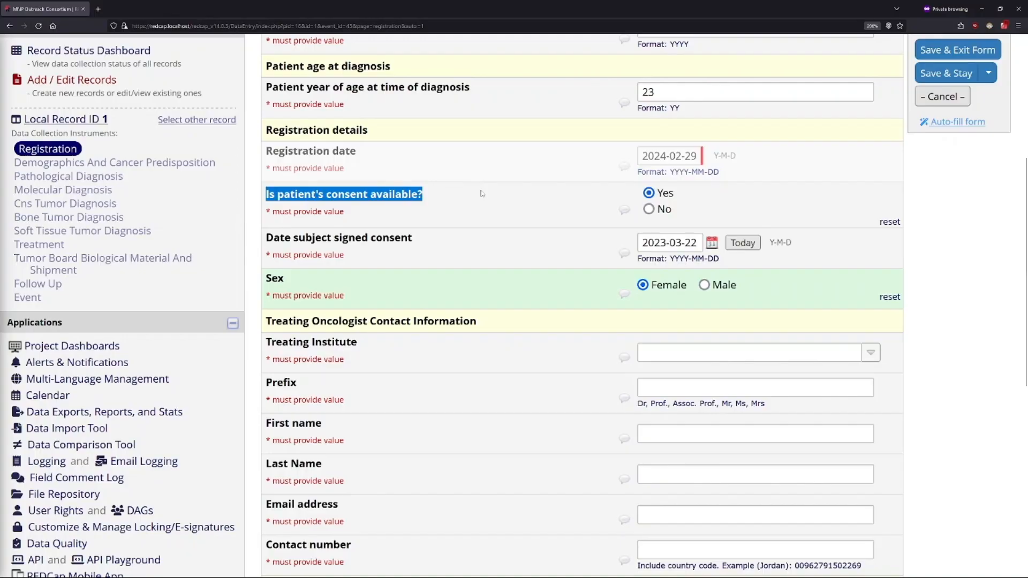
left_click(465, 213)
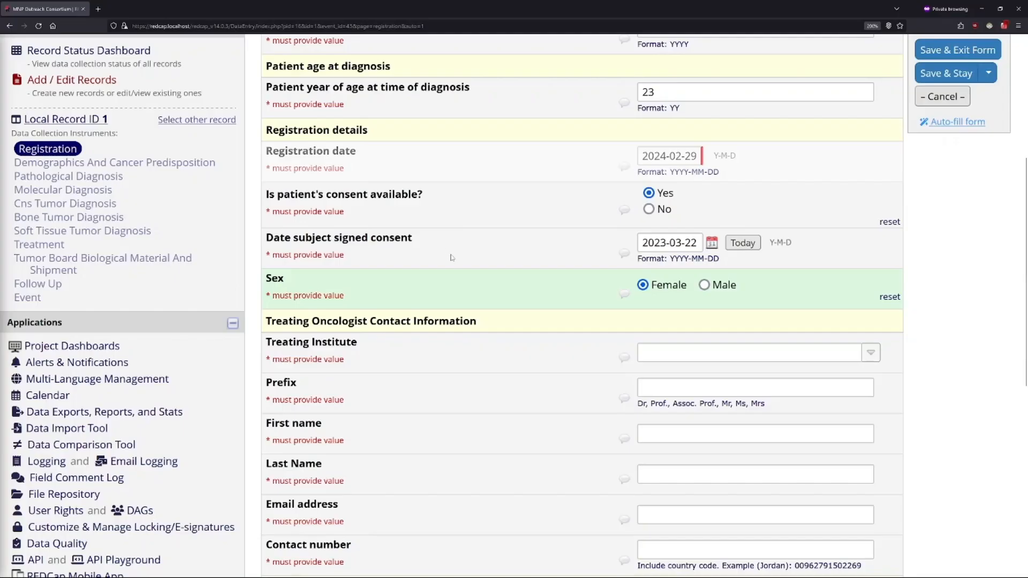
Step: Select Jordan - KHCC as the treating institute in the oncologist contact information
scroll(449, 256, "down", 3)
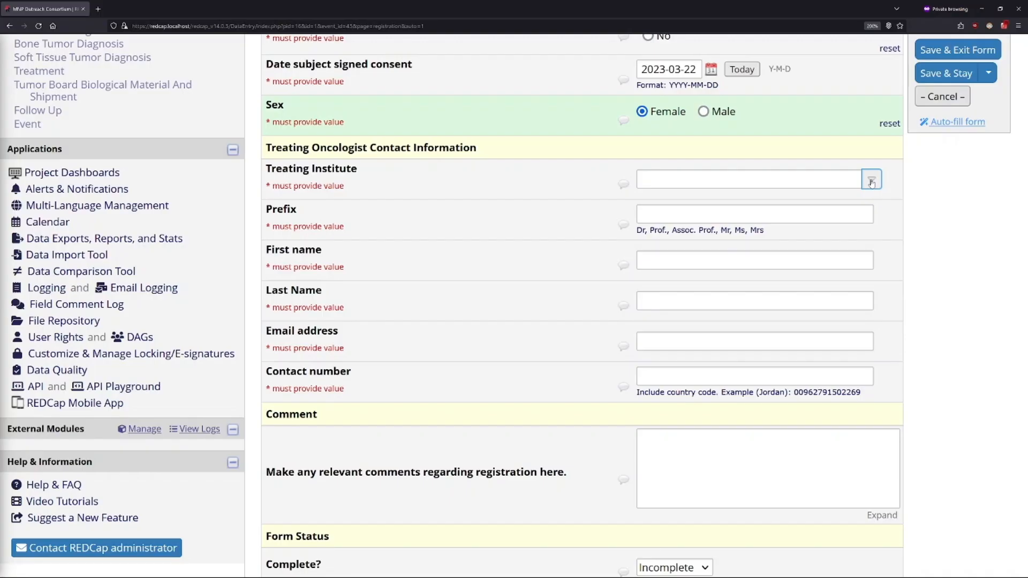
left_click(871, 181)
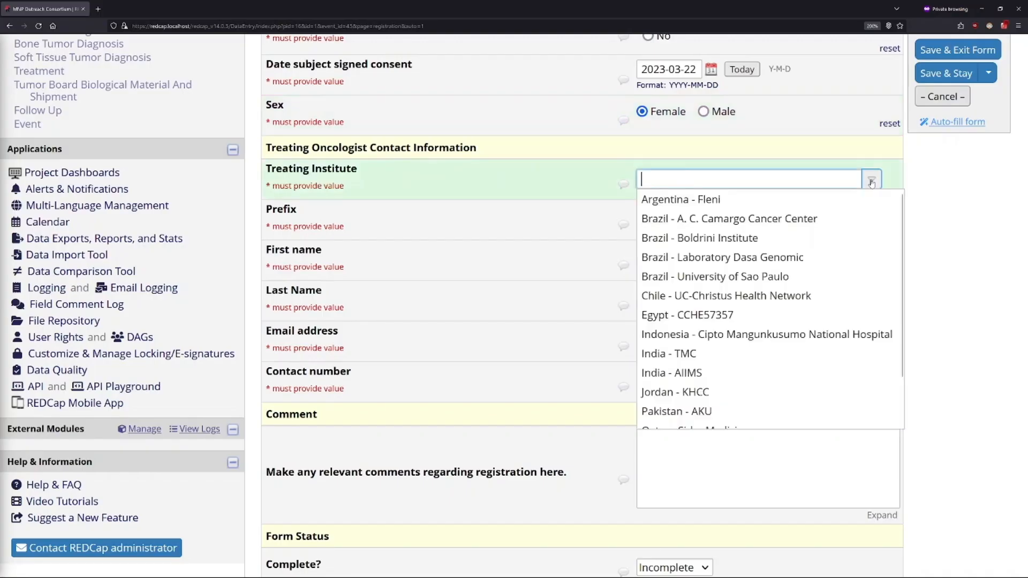
scroll(732, 246, "down", 1)
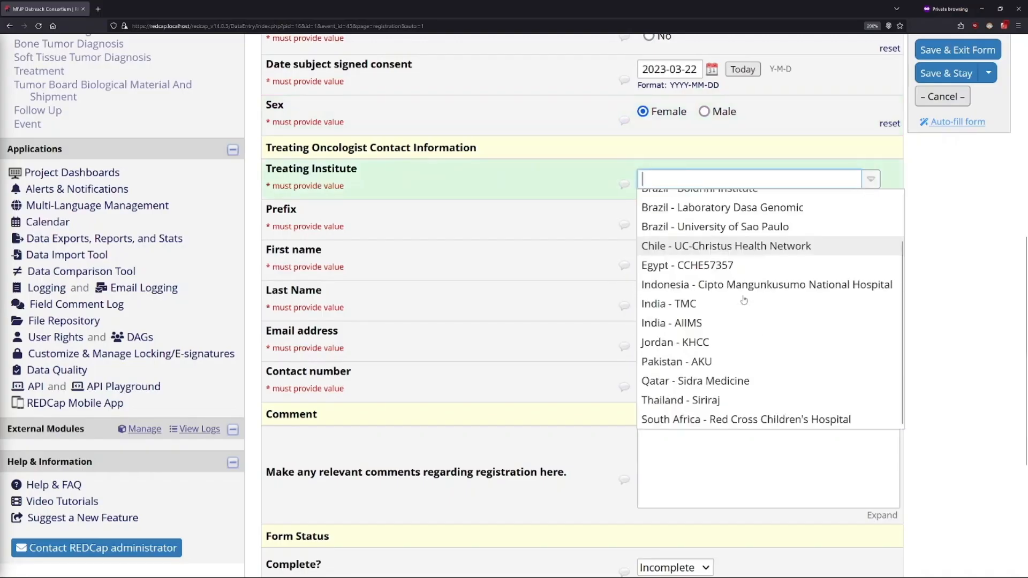
left_click(732, 343)
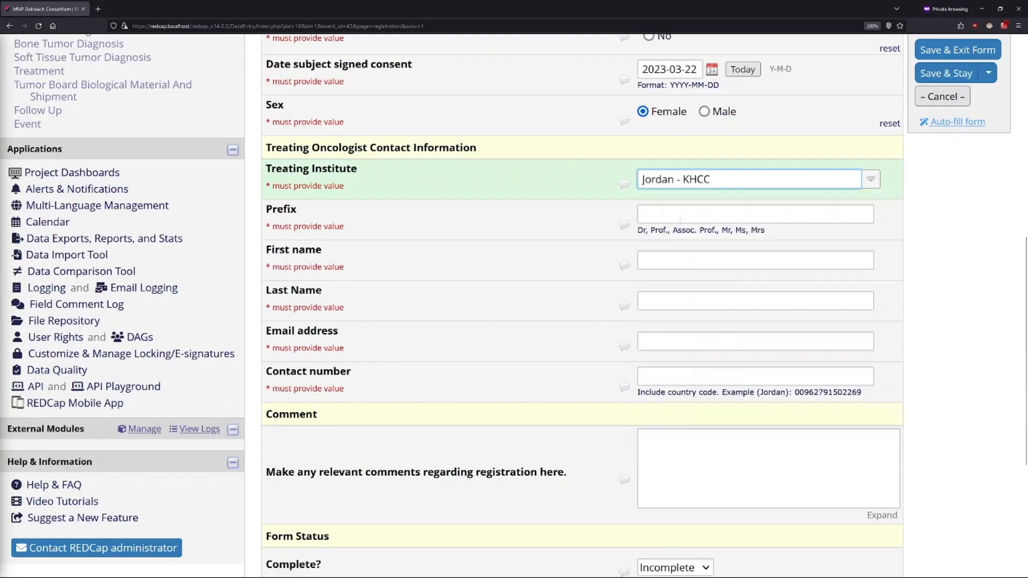
Step: Set the treating oncologist's prefix to Dr. and enter the oncologist's first and last name
left_click(681, 215)
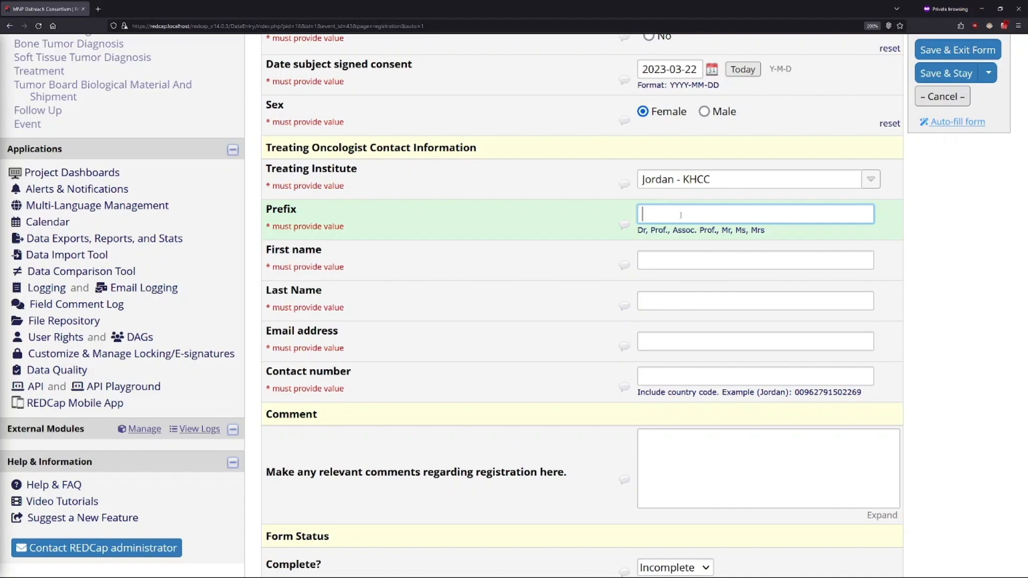
type("Dr.")
key("Tab")
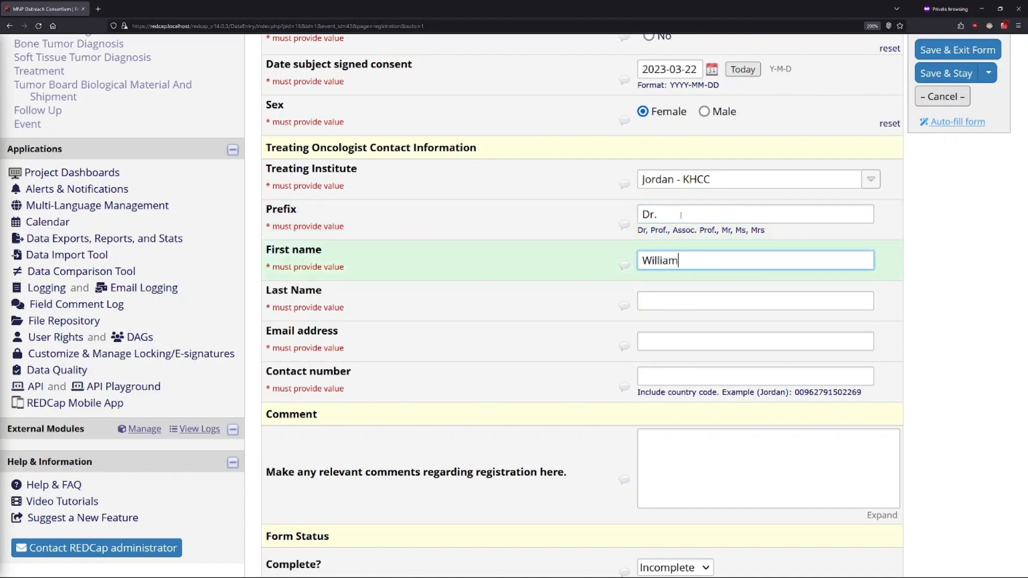
key("Tab")
key("Tab")
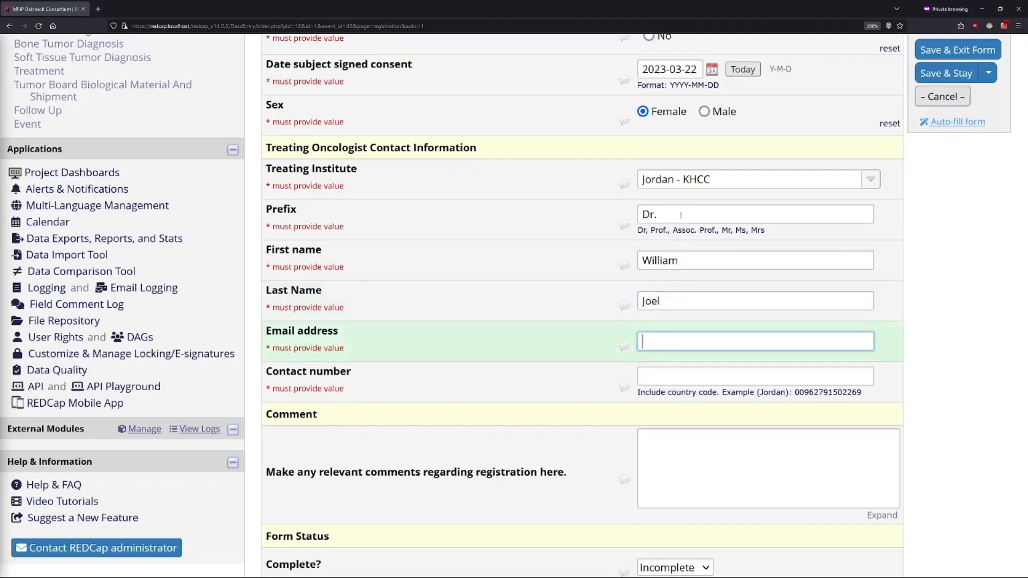
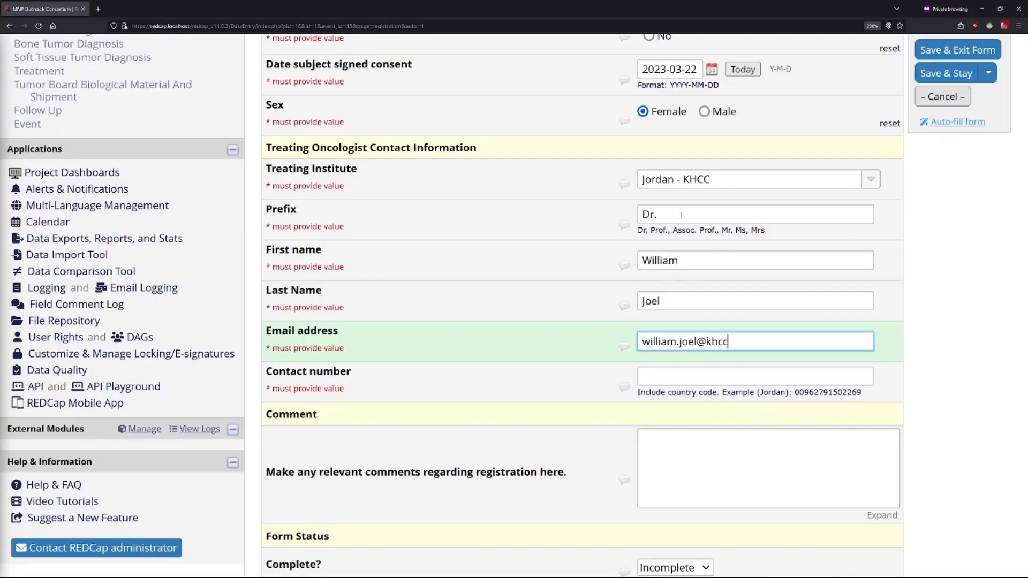
Step: Enter the treating oncologist's email address
left_click(950, 346)
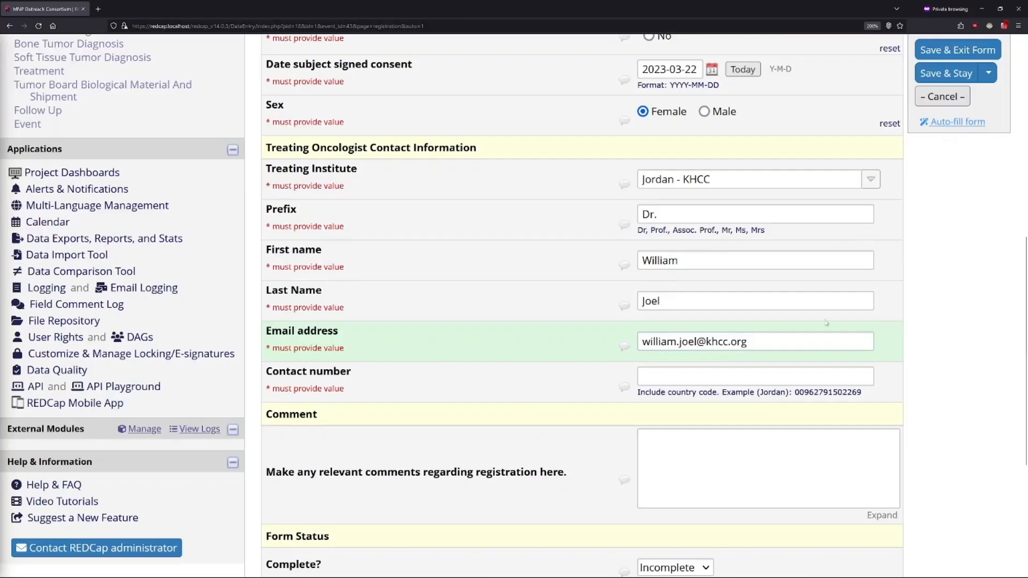
Step: Examine the parts of the oncologist's email address: the user name, the @ sign, the domain and its extension
left_click_drag(695, 343, 641, 343)
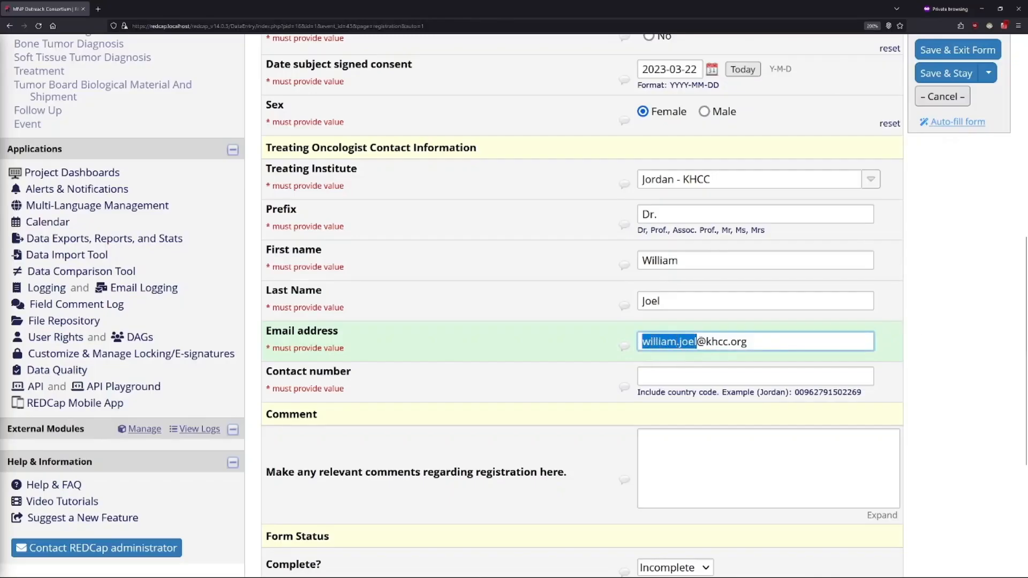
left_click_drag(698, 341, 706, 341)
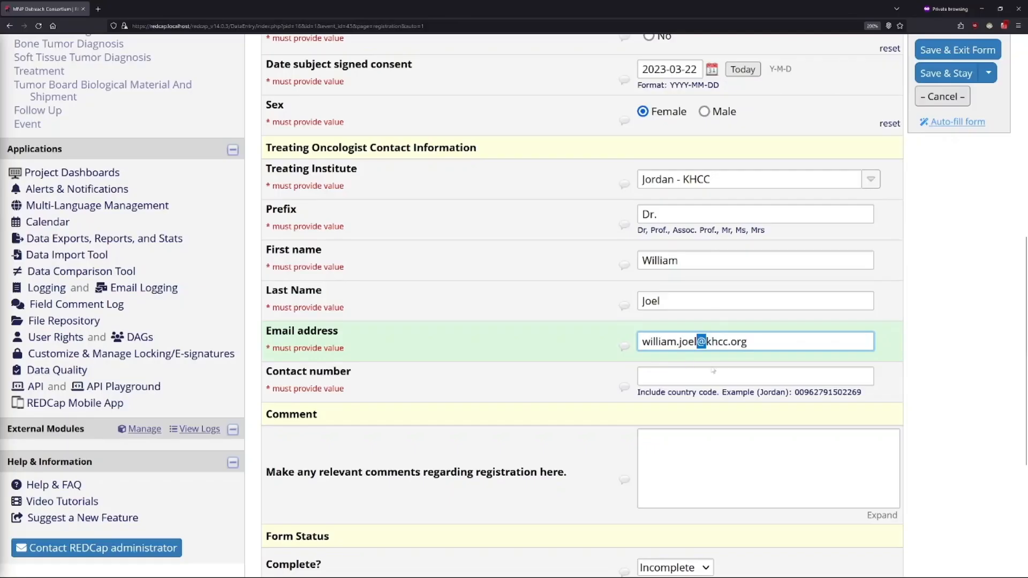
left_click(706, 341)
left_click_drag(706, 342, 728, 341)
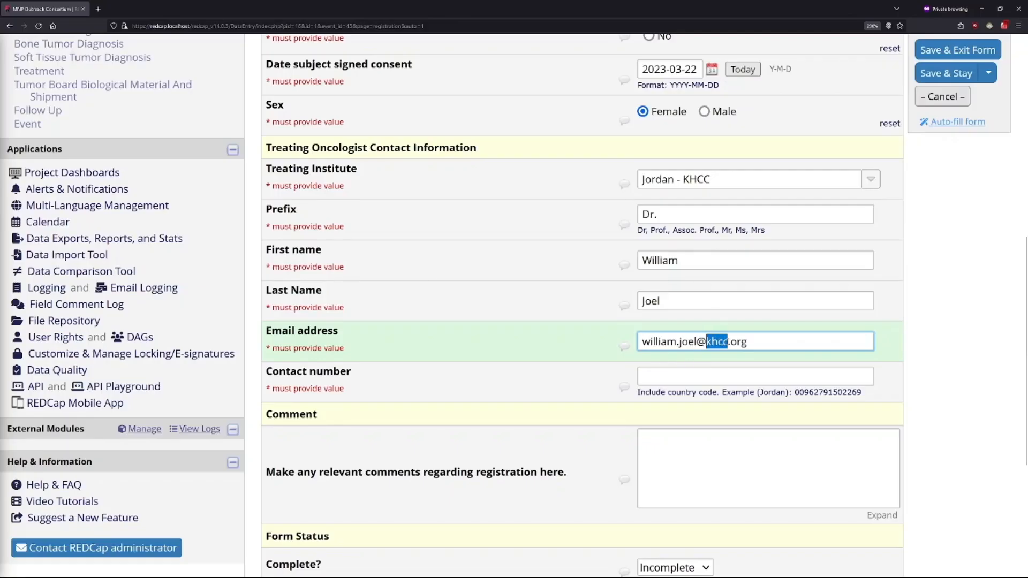
left_click(729, 342)
double_click(738, 342)
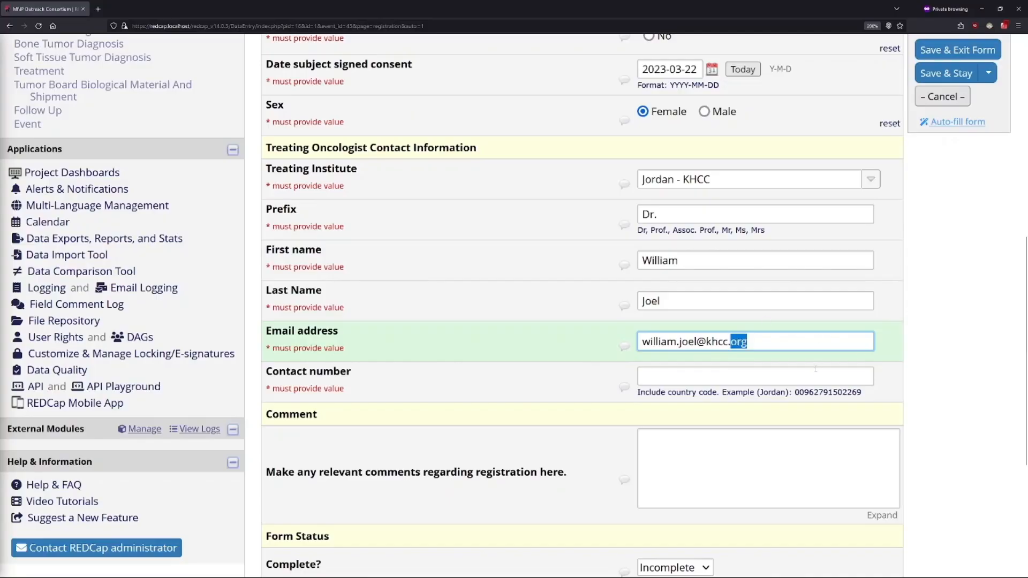
left_click(763, 343)
Step: Try the oncologist's email address without the part before the @ sign and restore that part
left_click_drag(695, 342, 634, 341)
key("ctrl+c")
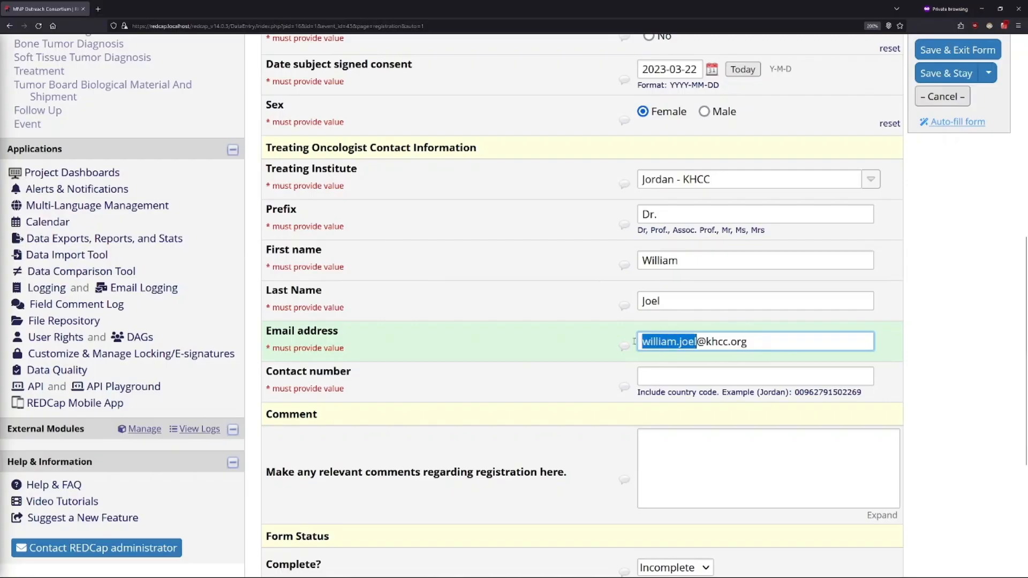
key("BackSpace")
left_click(953, 335)
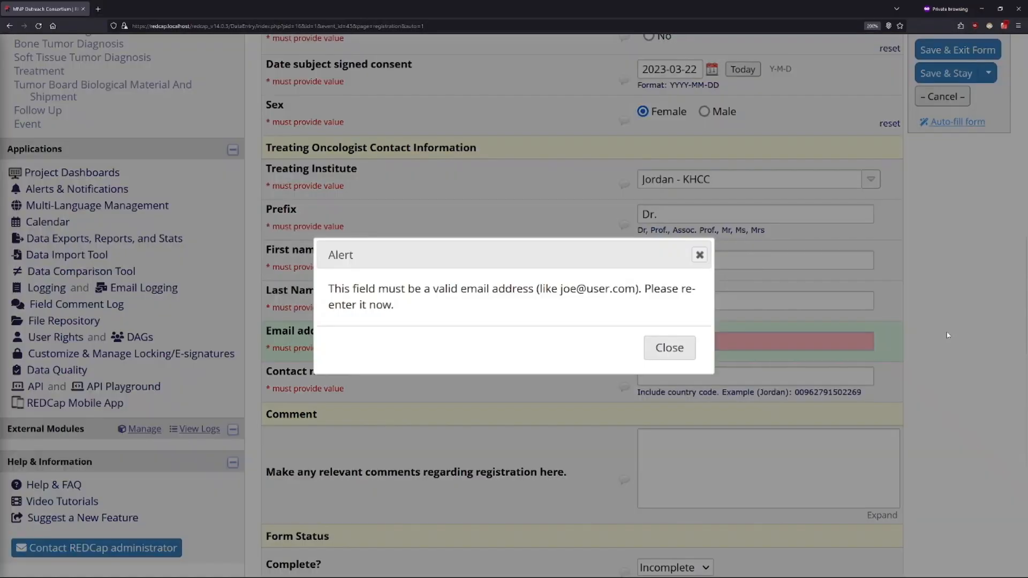
left_click(687, 354)
key("ctrl+v")
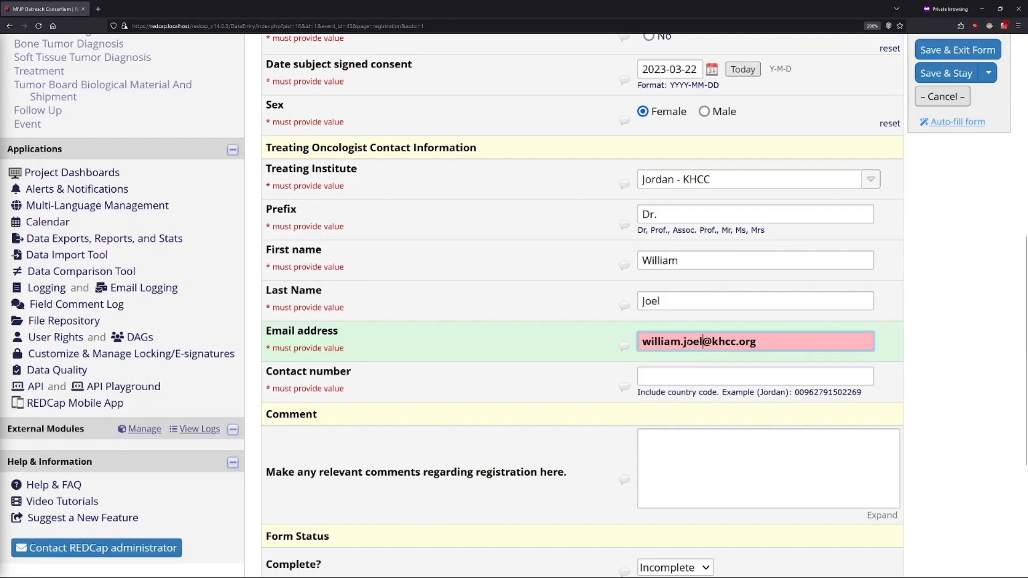
Step: Try the oncologist's email address without the .org extension and restore the extension
left_click_drag(757, 341, 735, 342)
key("BackSpace")
left_click(931, 342)
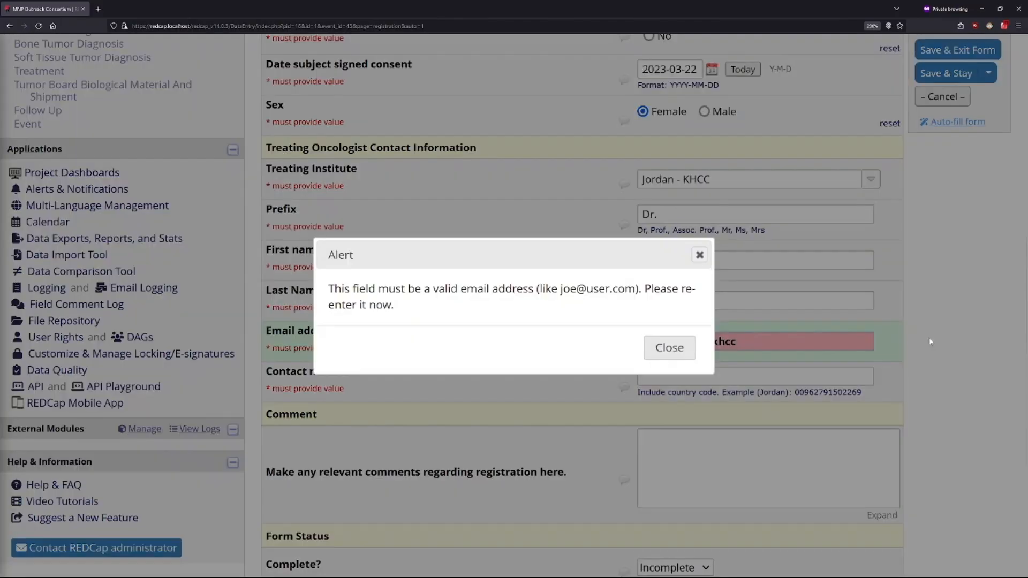
left_click(678, 358)
type(".org")
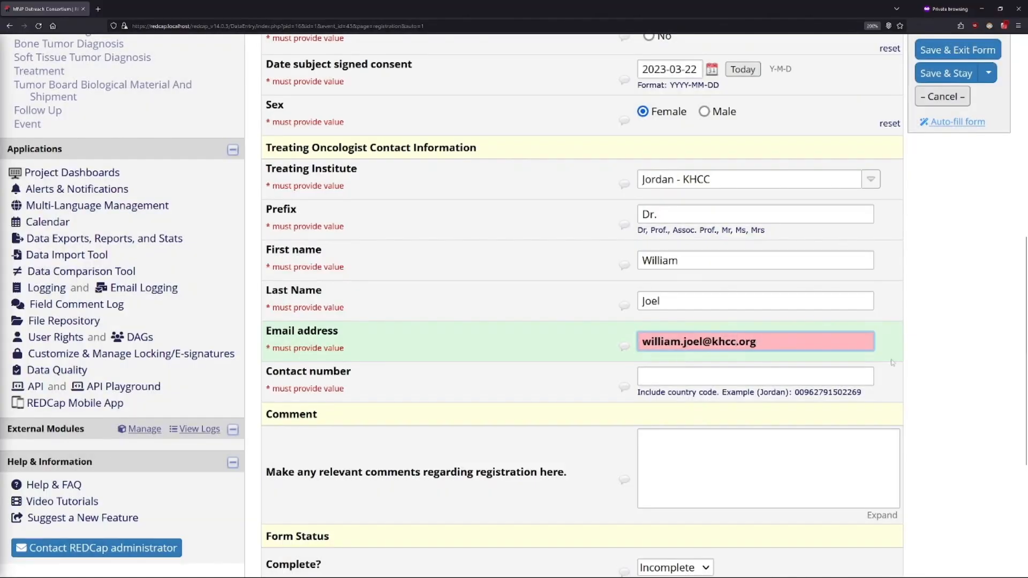
left_click(952, 347)
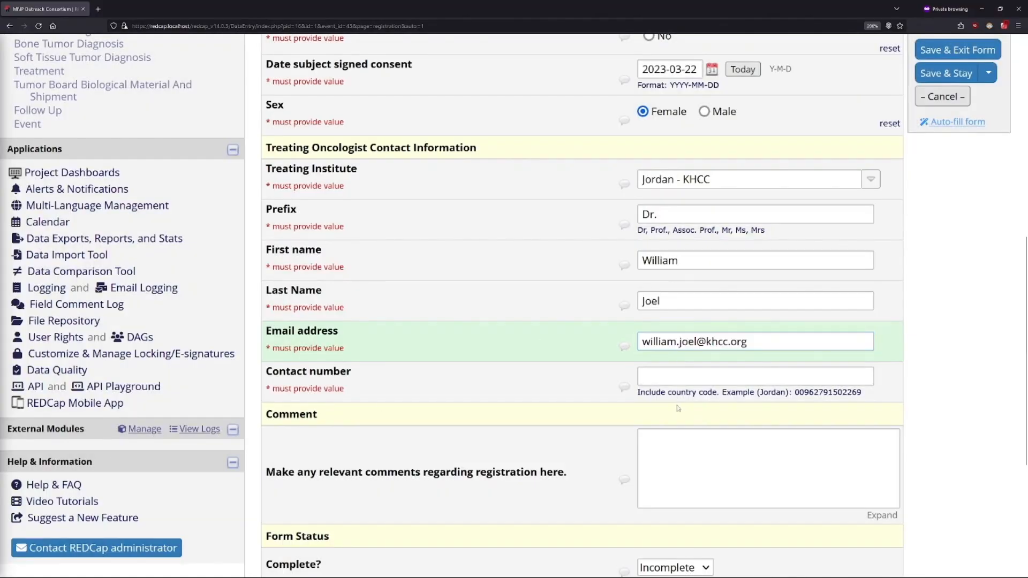
Step: Try to enter the oncologist's contact number formatted with parentheses, a space and a hyphen
left_click(674, 374)
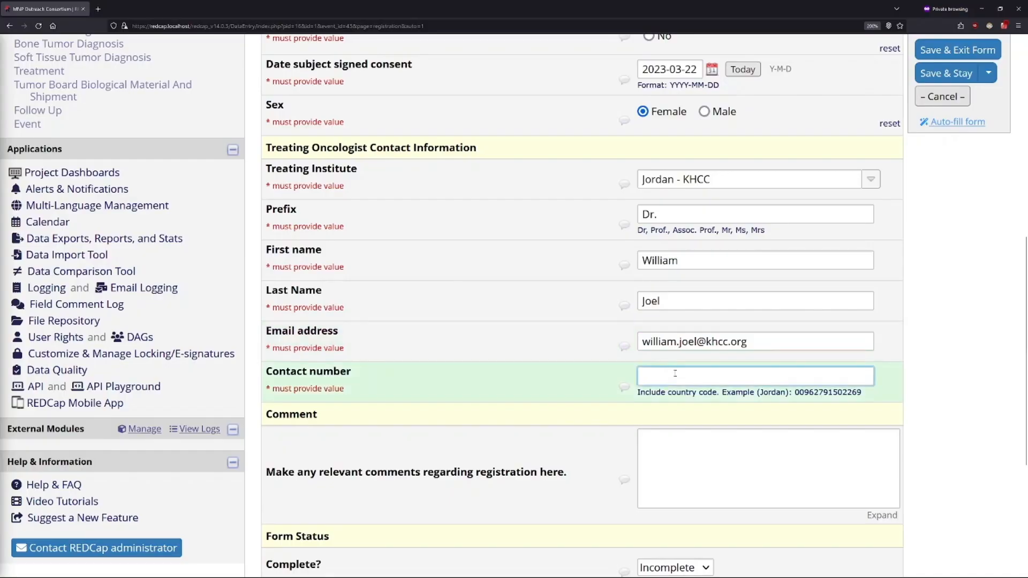
scroll(675, 374, "down", 3)
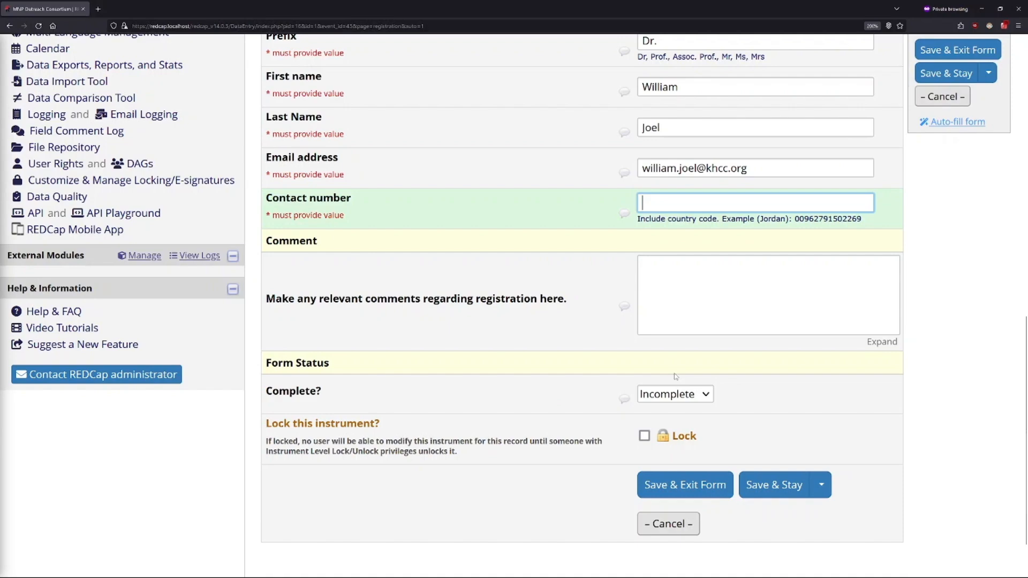
type("(")
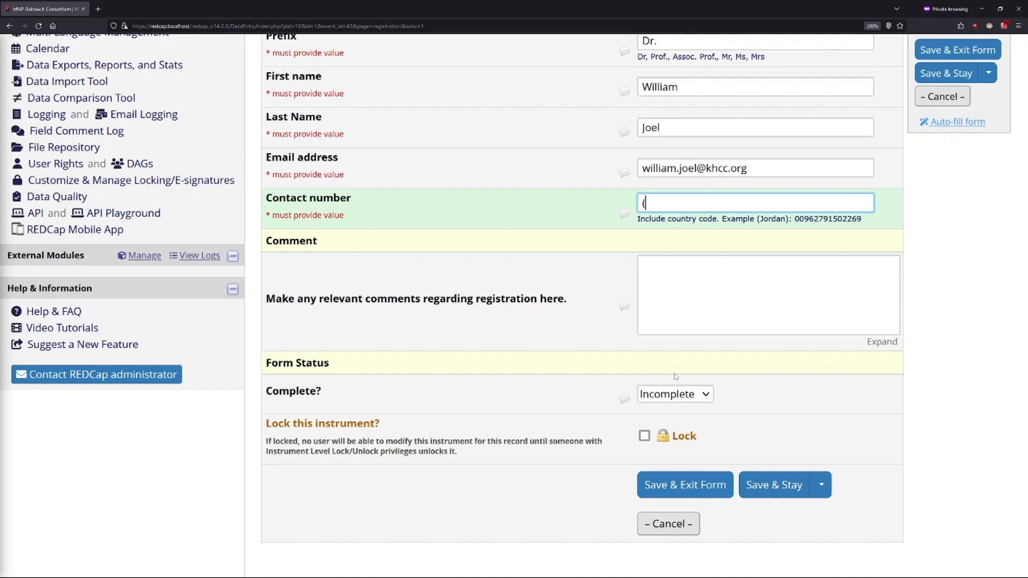
type("800) 555-1222")
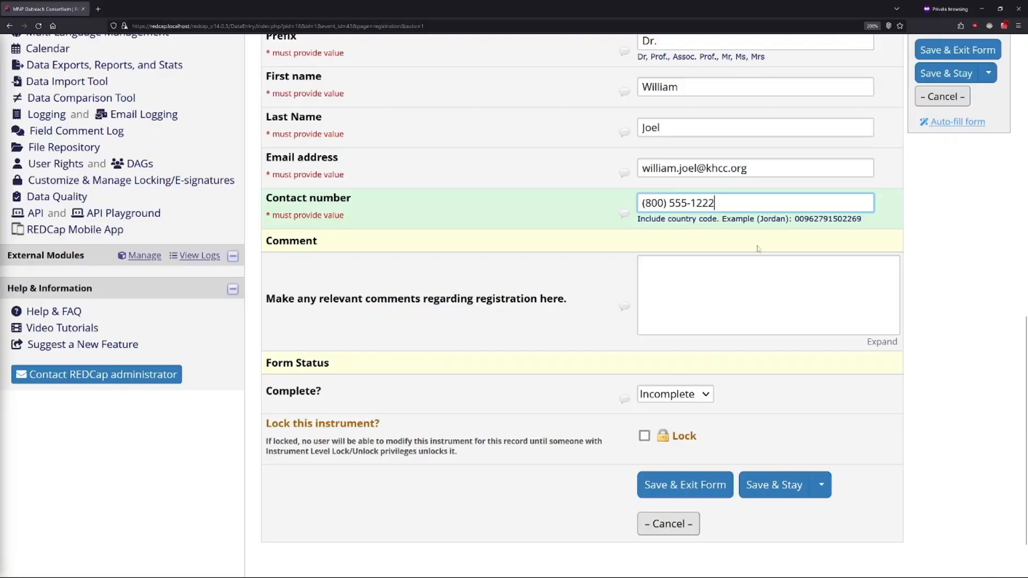
left_click(960, 239)
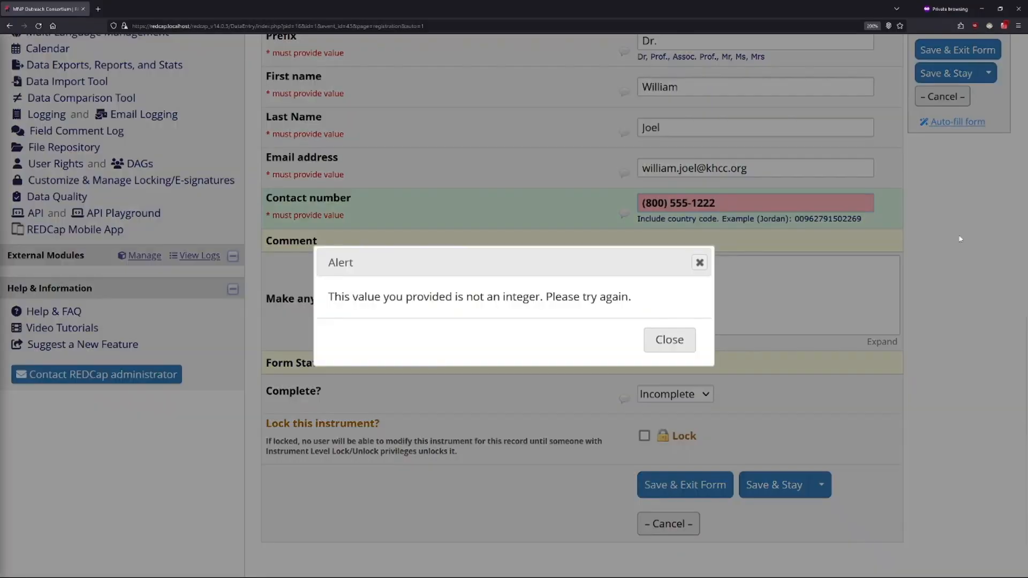
Step: Dismiss the validation alert and reduce the oncologist's contact number to digits only, without parentheses, space or hyphen
left_click(681, 345)
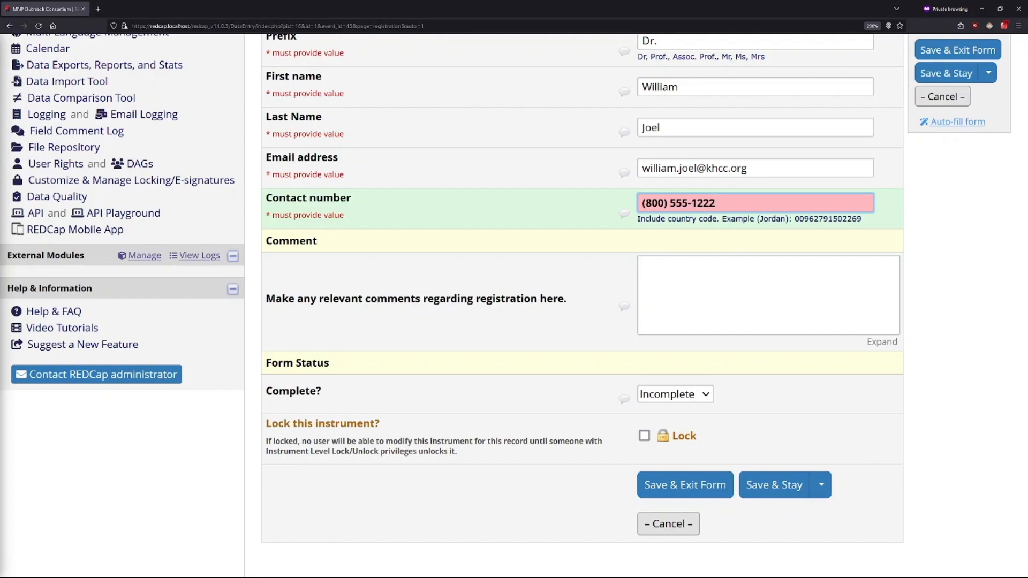
key("BackSpace")
key("Left")
key("Left")
key("Left")
key("BackSpace")
key("BackSpace")
key("Left")
key("Left")
key("Left")
key("BackSpace")
left_click(946, 245)
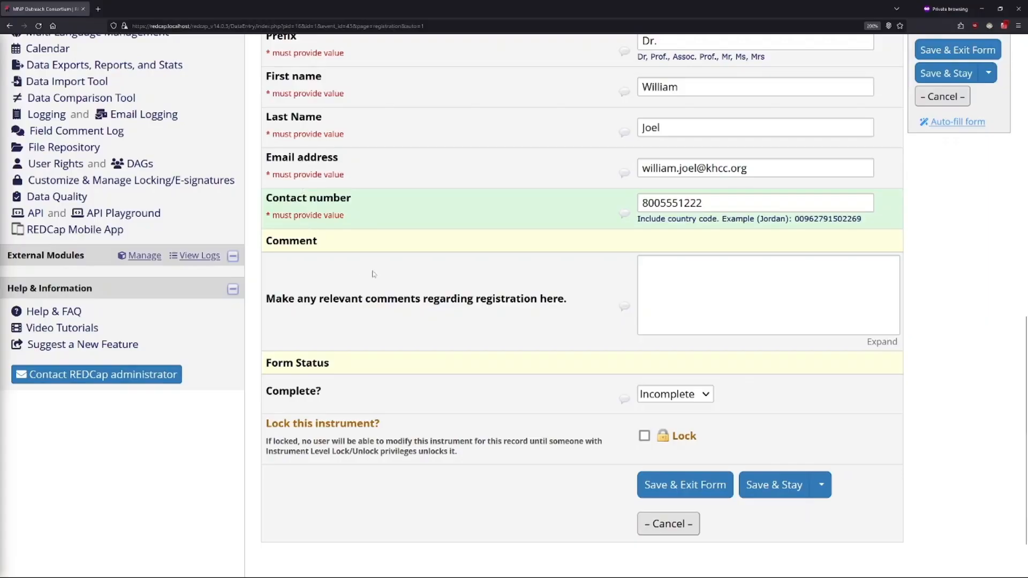
Step: Examine the contact number's required-value marker, the registration comment box and the Form Status section
left_click_drag(357, 220, 264, 216)
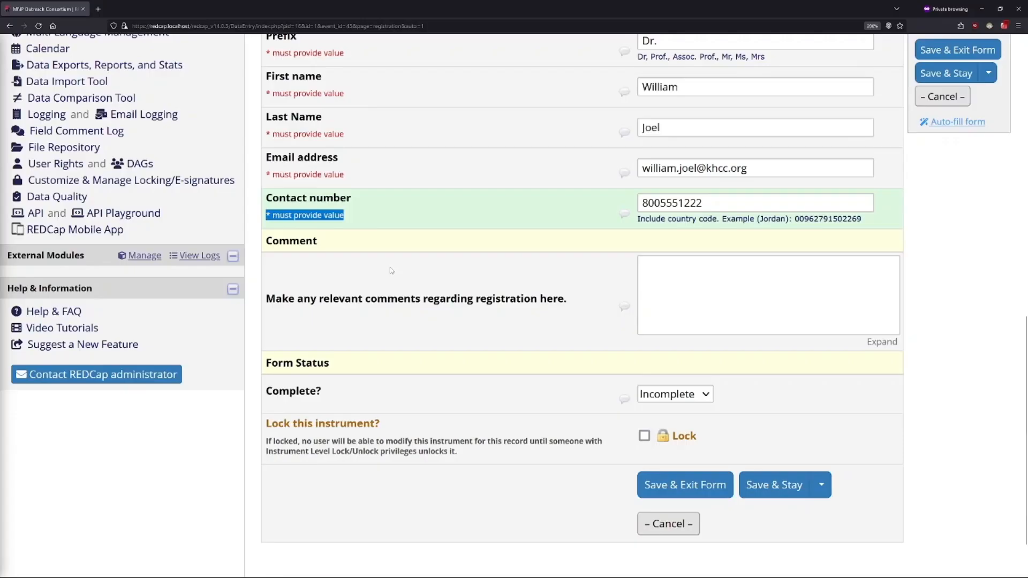
left_click(375, 240)
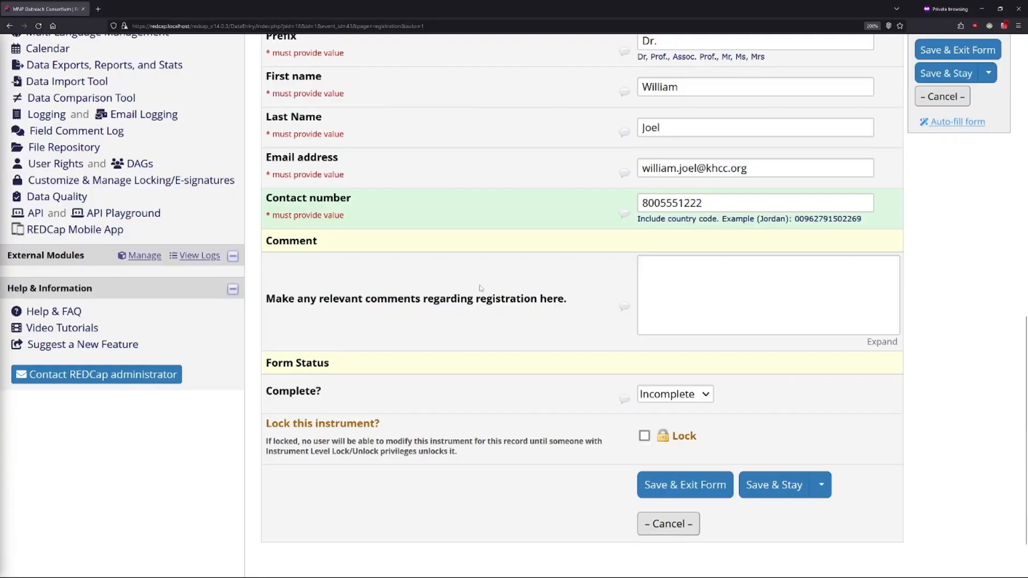
left_click(729, 281)
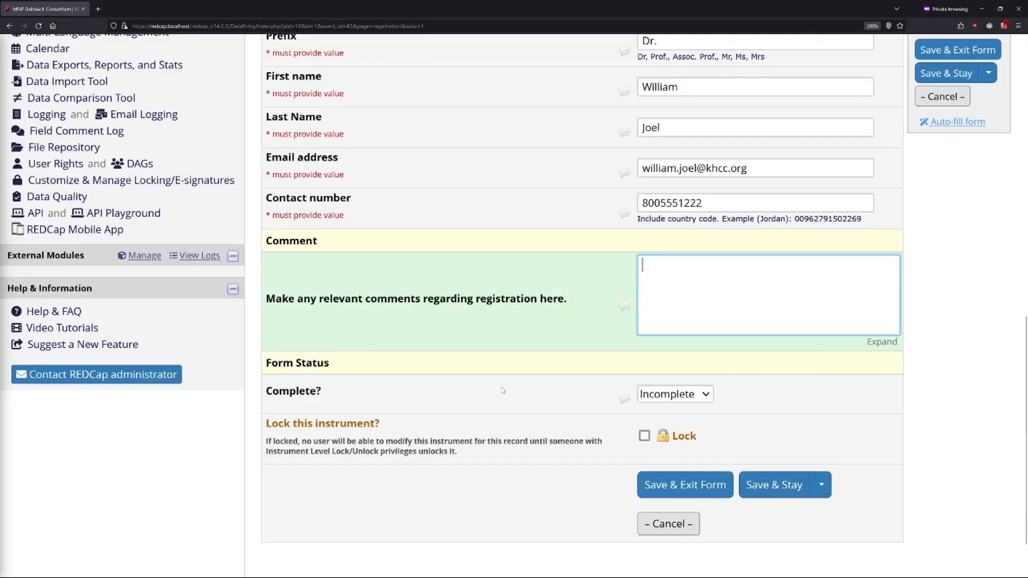
left_click(442, 399)
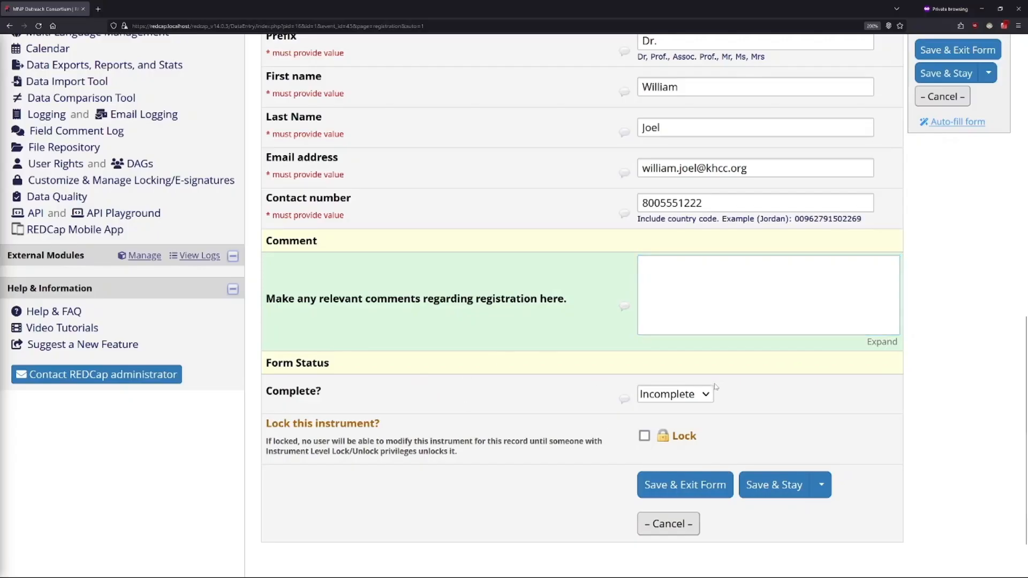
left_click_drag(351, 397, 261, 391)
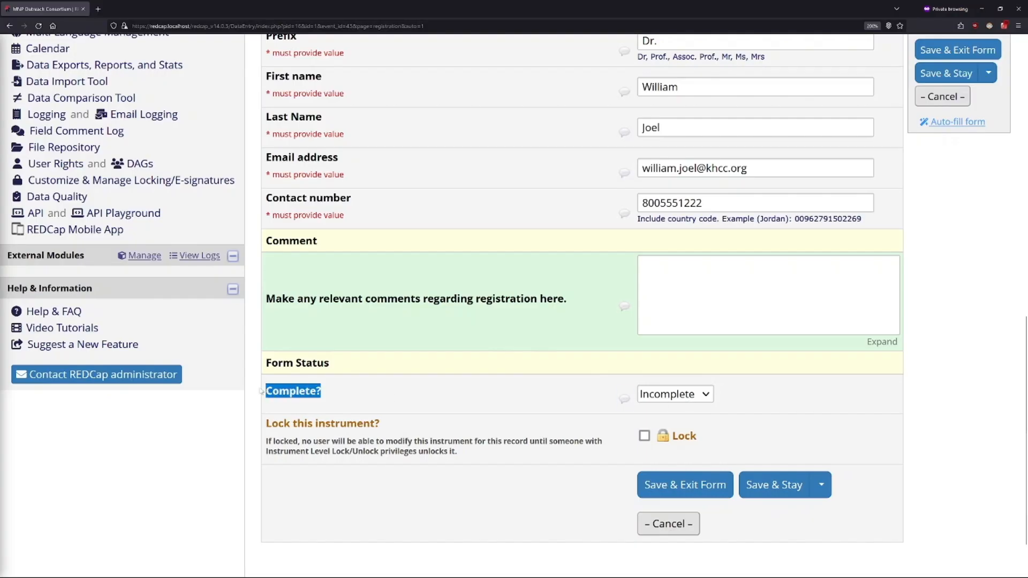
left_click_drag(349, 367, 263, 364)
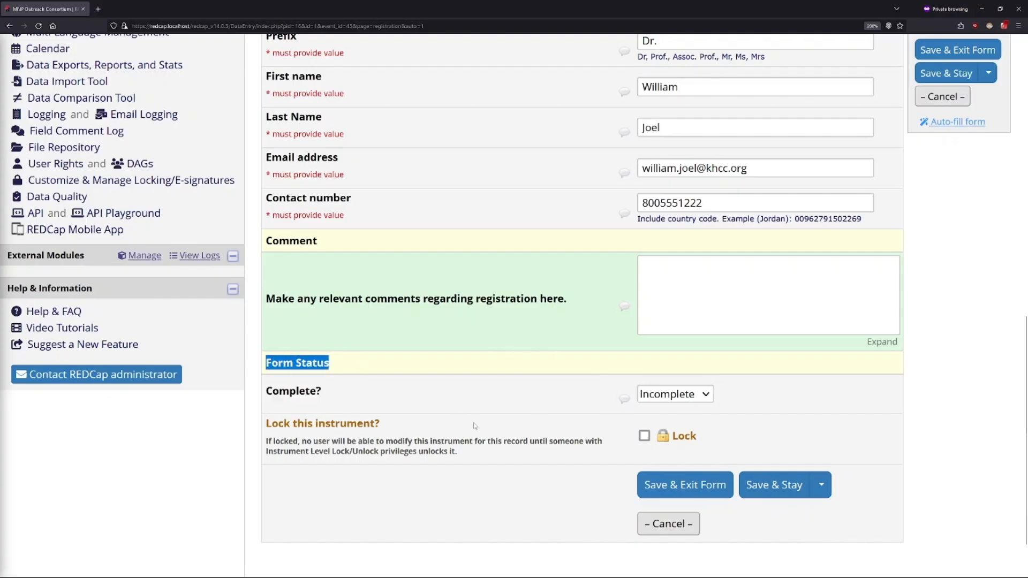
left_click(467, 405)
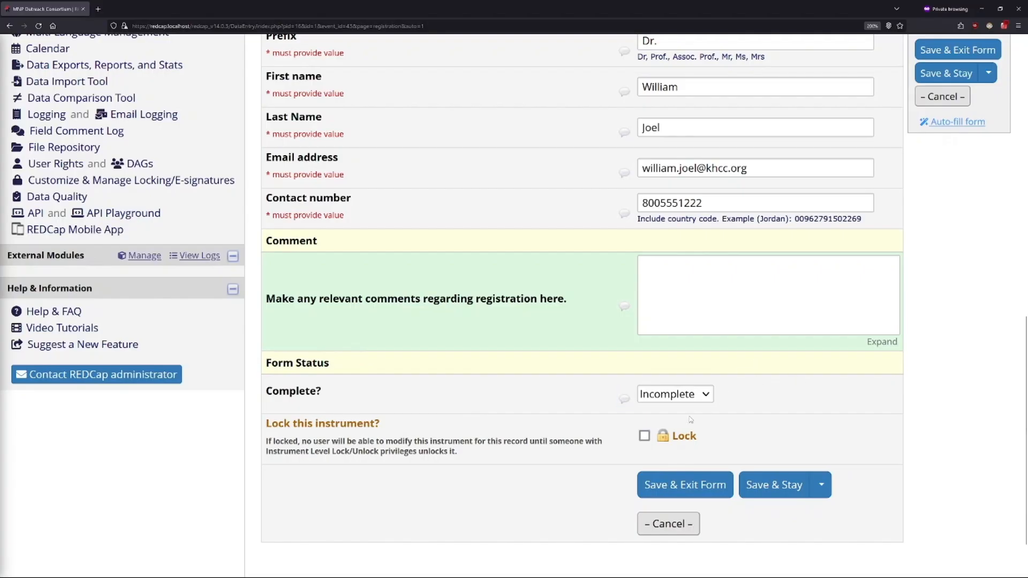
Step: Review the filled-in Registration form, then save it with the status Incomplete and exit to the record's home page
scroll(701, 411, "up", 10)
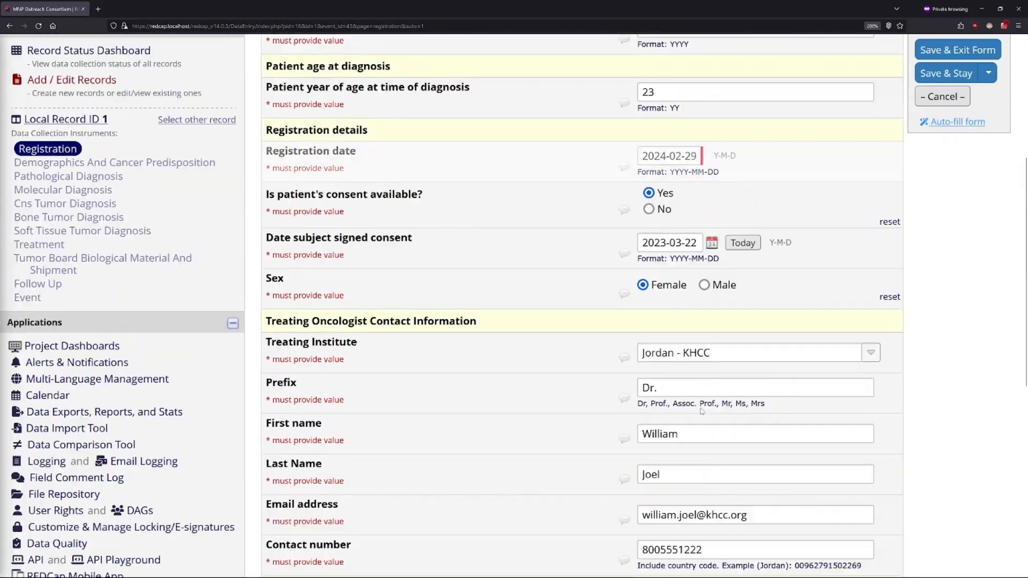
scroll(682, 401, "down", 10)
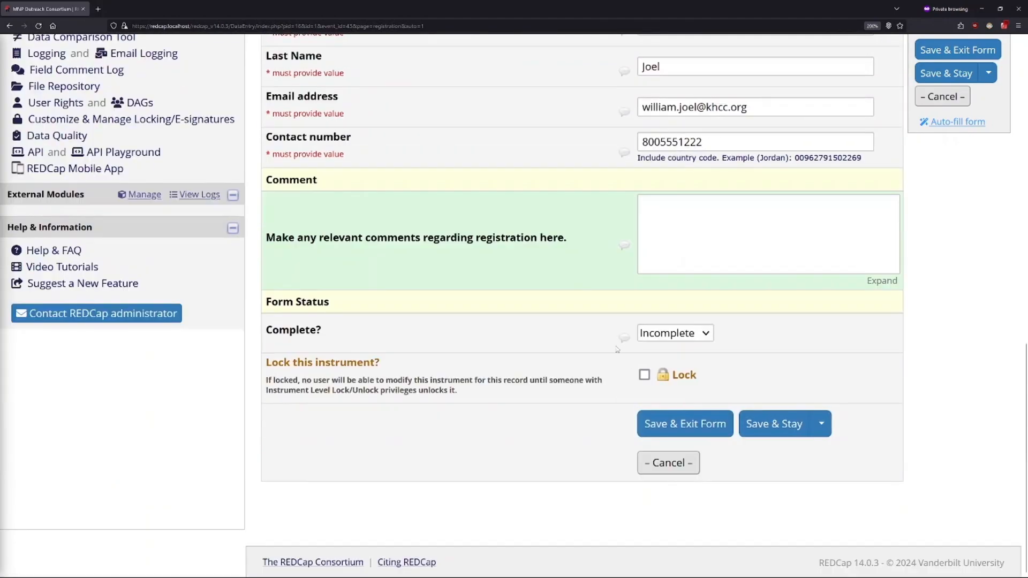
scroll(616, 349, "up", 5)
scroll(806, 399, "down", 5)
left_click(703, 426)
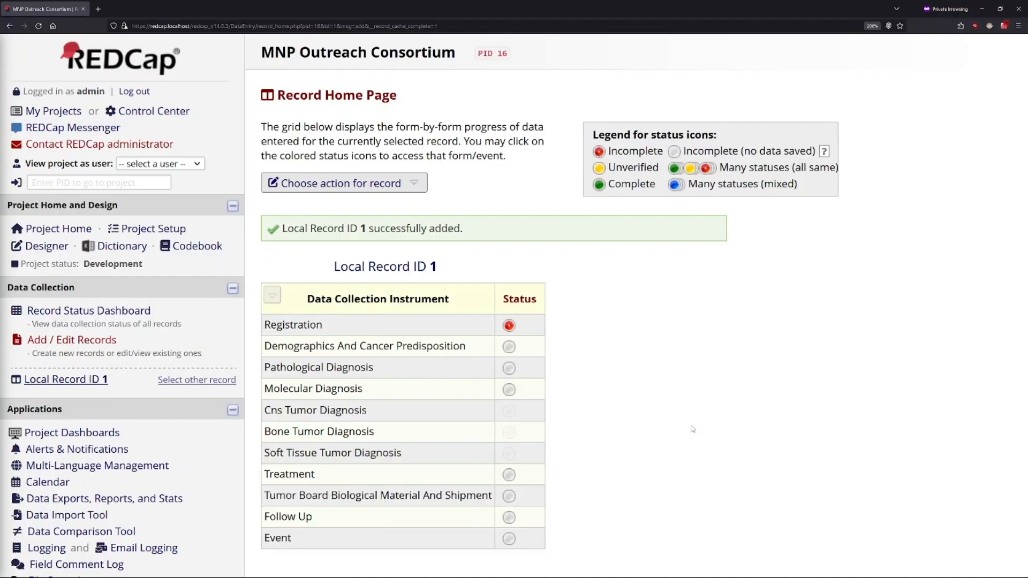
Step: Examine the record's remaining data collection instruments, including the CNS, bone and soft tissue tumor diagnosis forms
left_click_drag(264, 347, 533, 541)
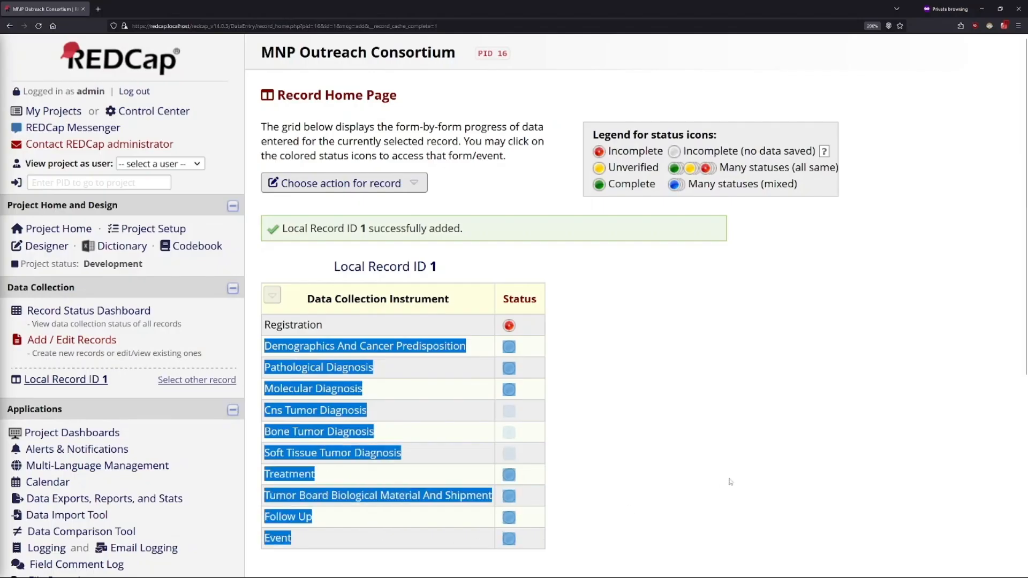
left_click(717, 459)
left_click_drag(530, 453, 253, 414)
left_click(606, 405)
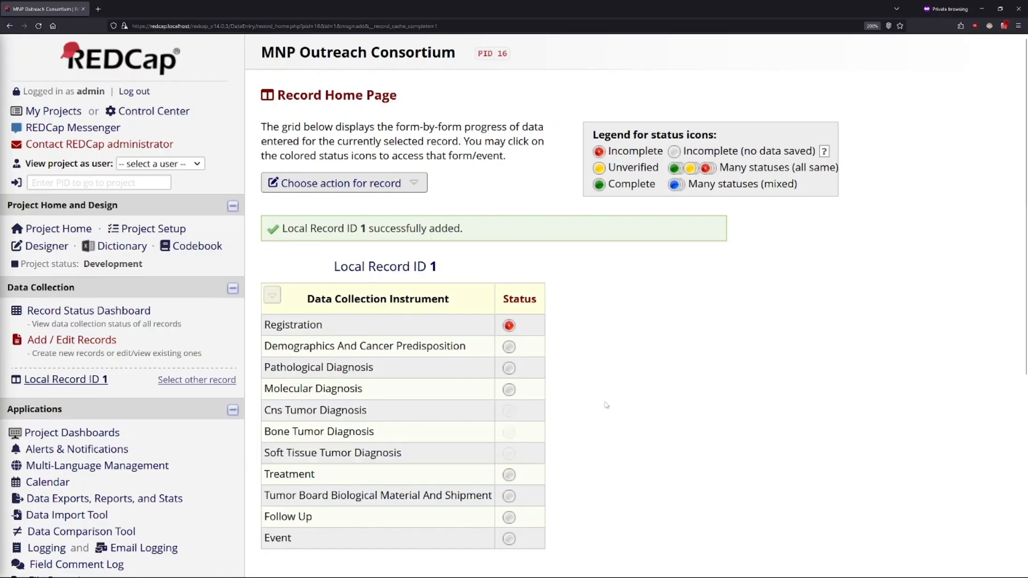
Step: Reopen the record's Registration form, set its completion status to Unverified, and save and exit the form
left_click(509, 327)
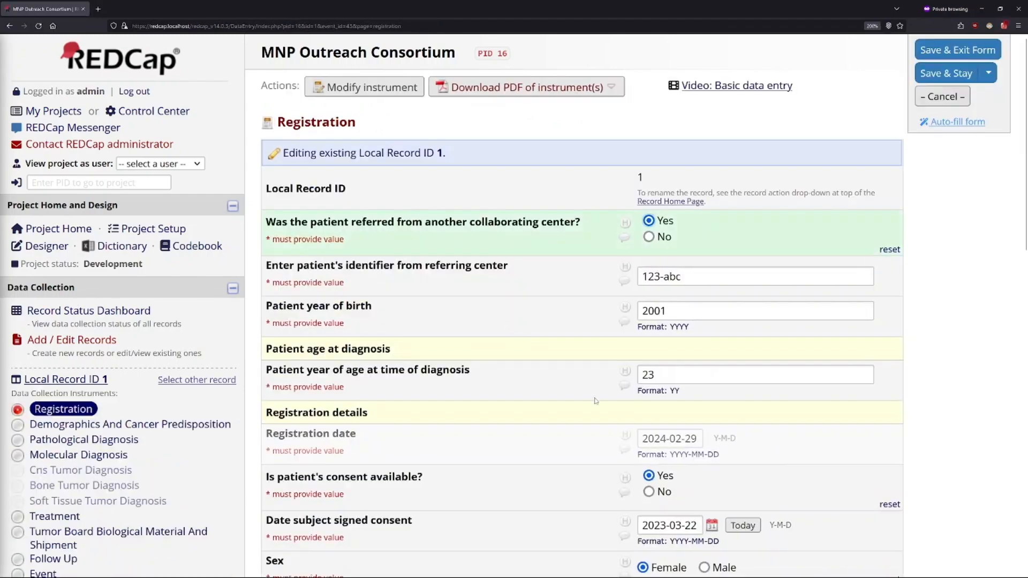
scroll(592, 400, "down", 10)
scroll(592, 401, "down", 3)
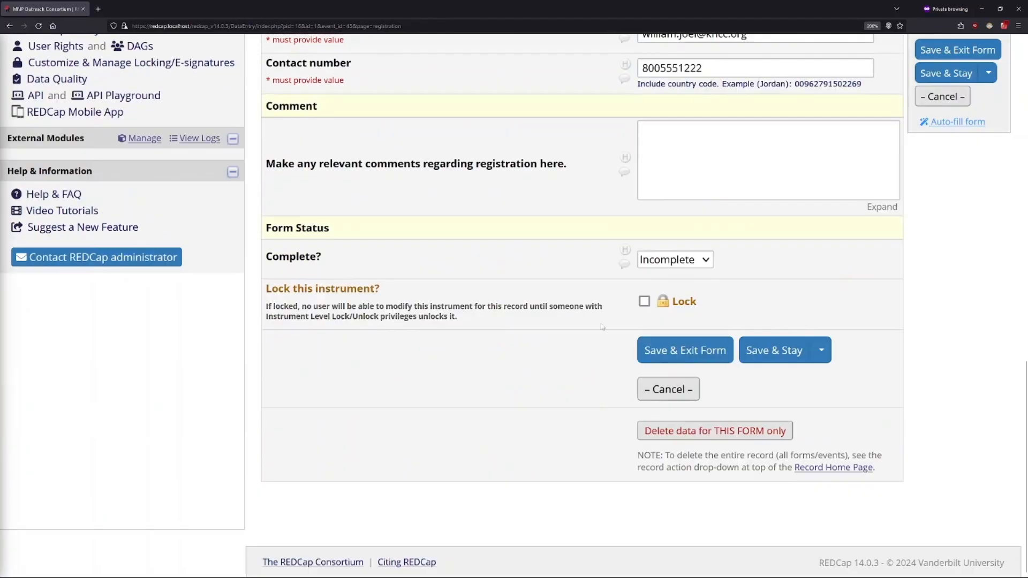
left_click(672, 261)
left_click(682, 299)
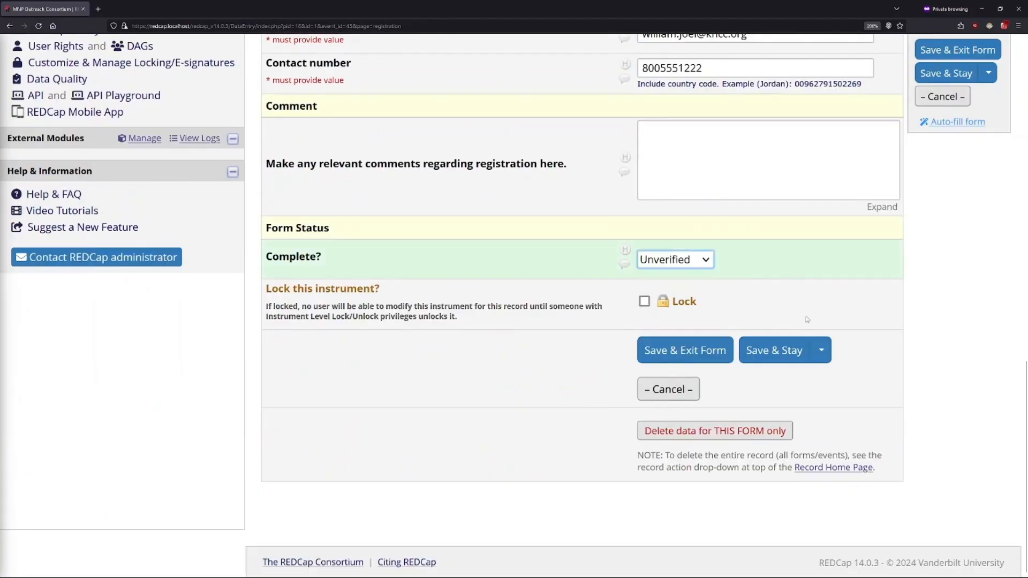
scroll(810, 321, "up", 2)
left_click(994, 371)
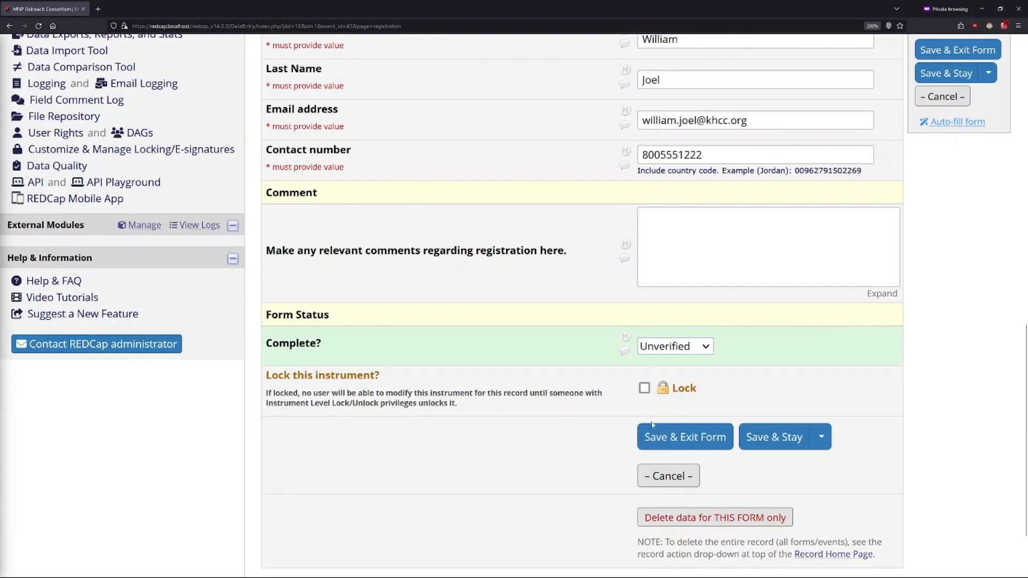
left_click(668, 446)
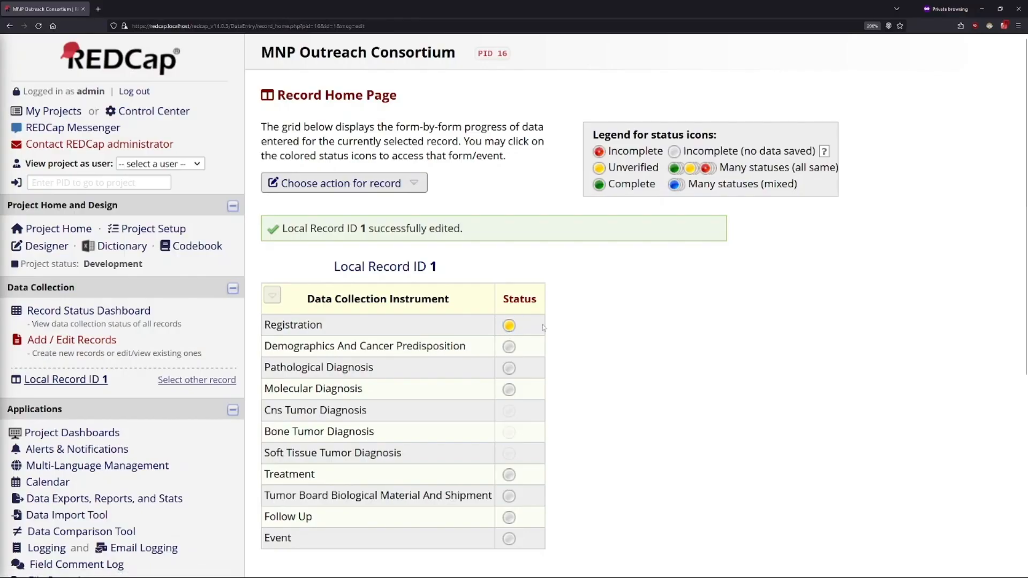
Step: Reopen the Registration form, set its completion status to Complete, and save and exit the form
left_click(510, 325)
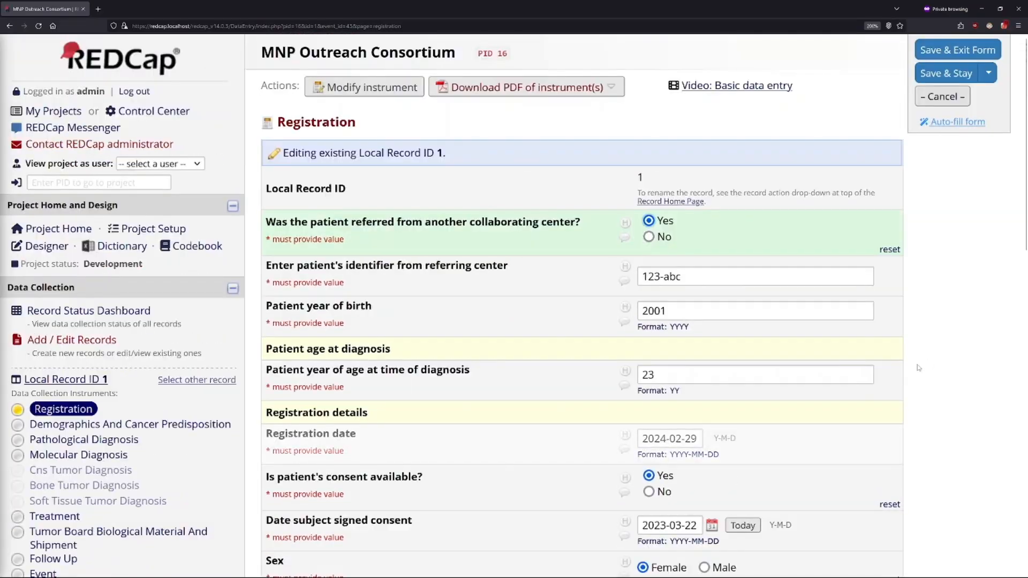
scroll(917, 367, "down", 15)
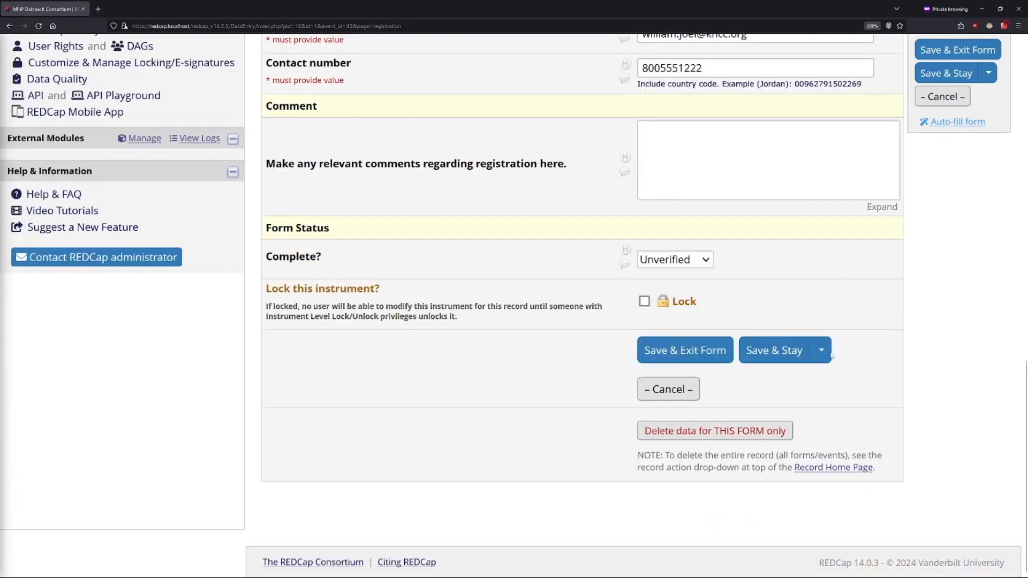
left_click(690, 267)
left_click(687, 316)
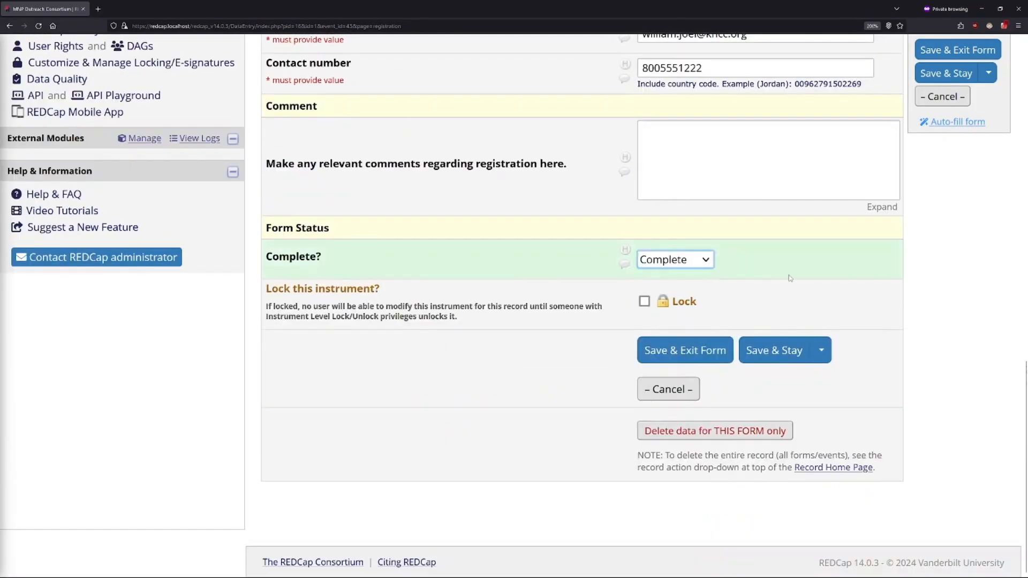
left_click(687, 353)
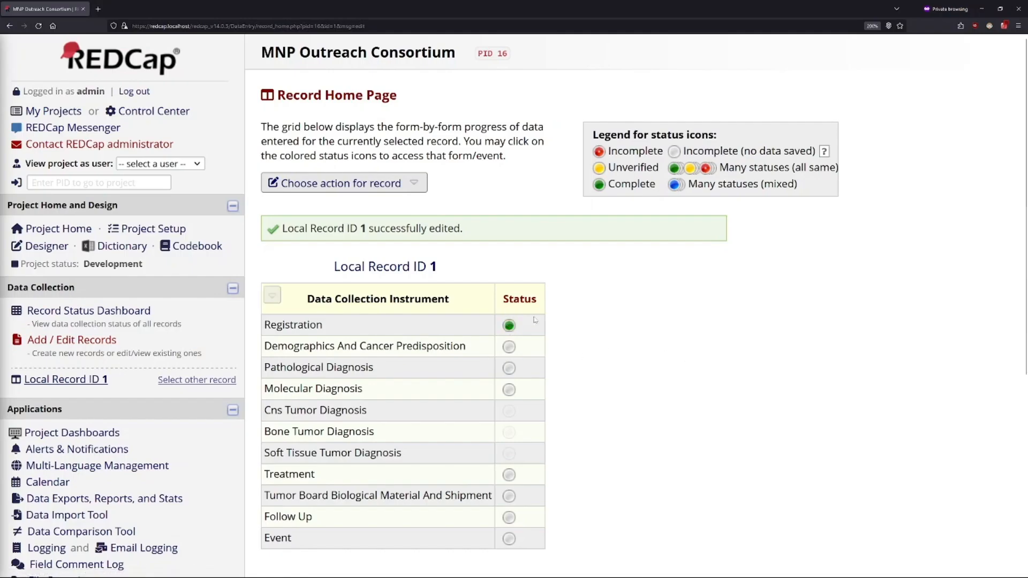
Step: Reopen the Registration form and review its entries from the referral question down to the form status
left_click(509, 327)
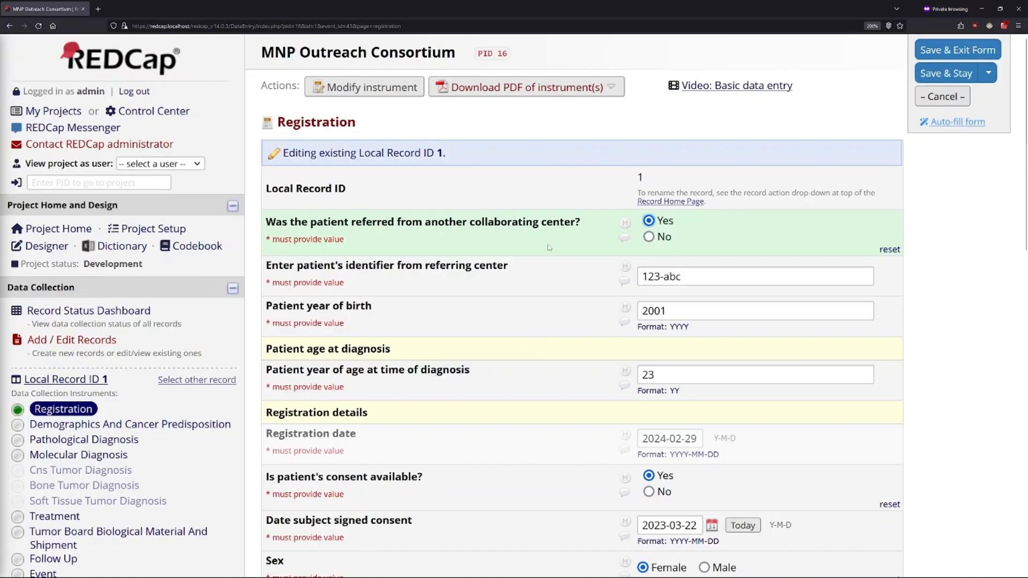
scroll(537, 276, "down", 10)
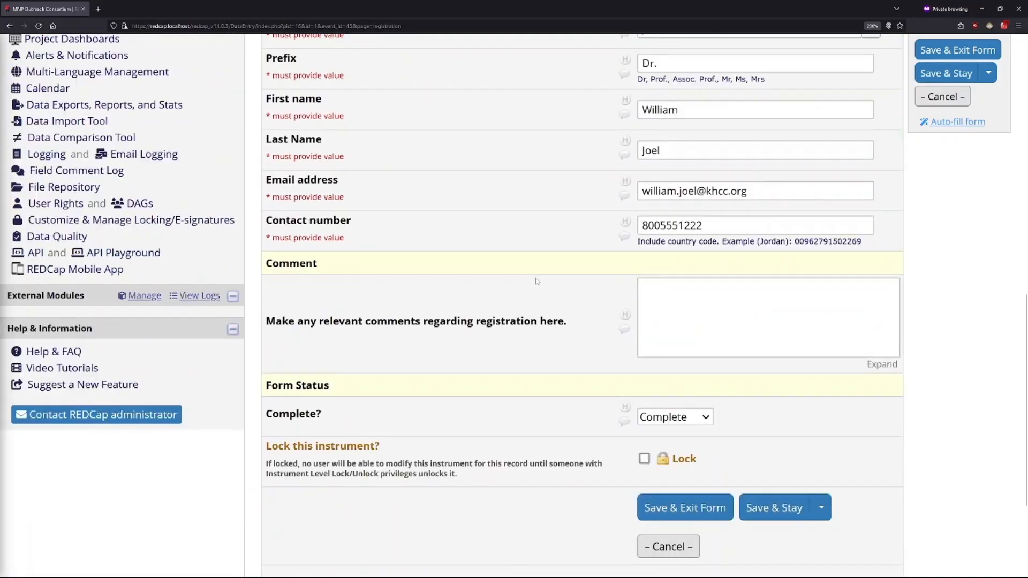
scroll(598, 199, "up", 8)
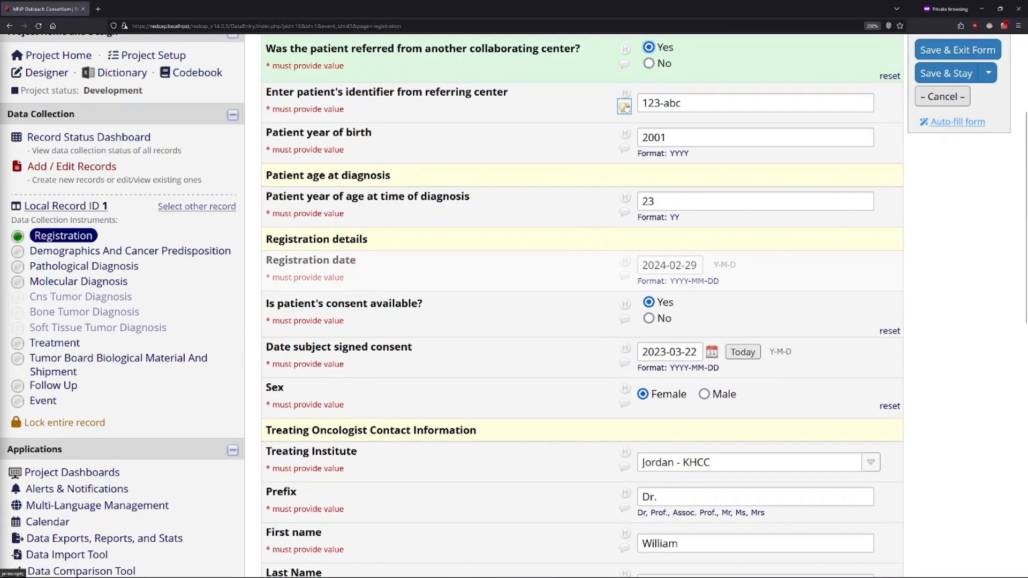
scroll(524, 241, "up", 2)
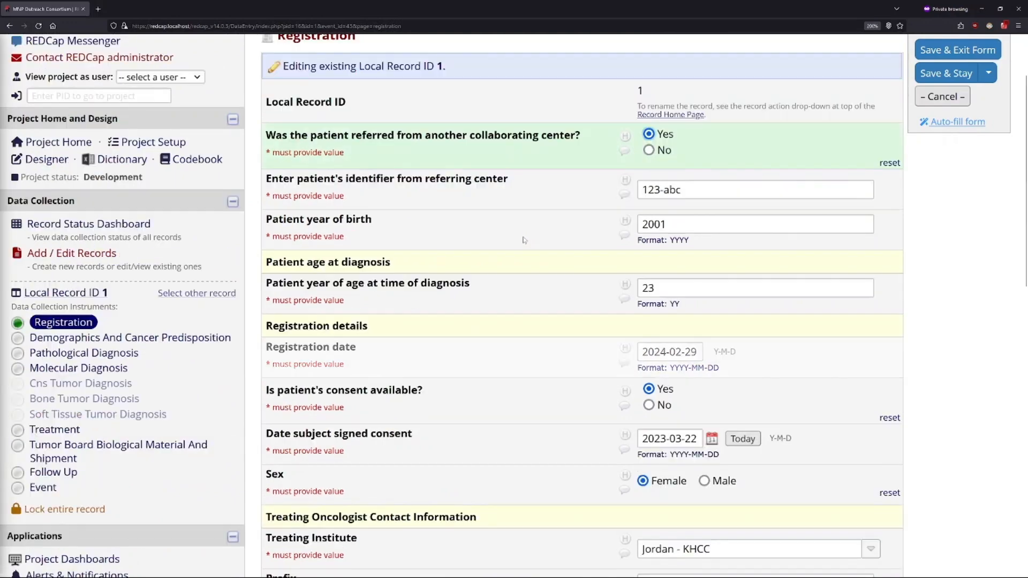
scroll(513, 284, "down", 7)
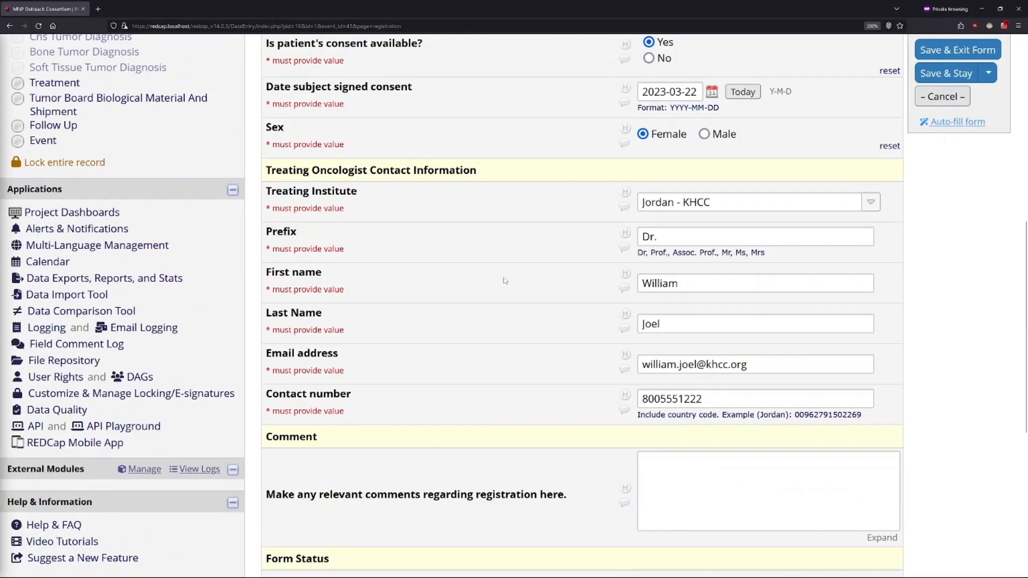
scroll(506, 281, "down", 3)
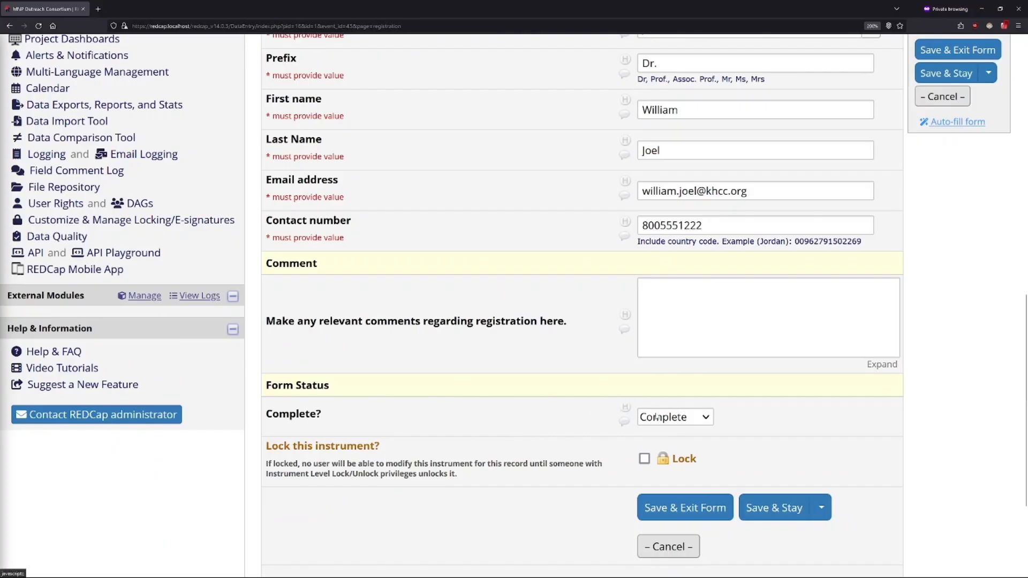
Step: View the data history of the form's Complete? field and examine the time and value of each status change
left_click(625, 406)
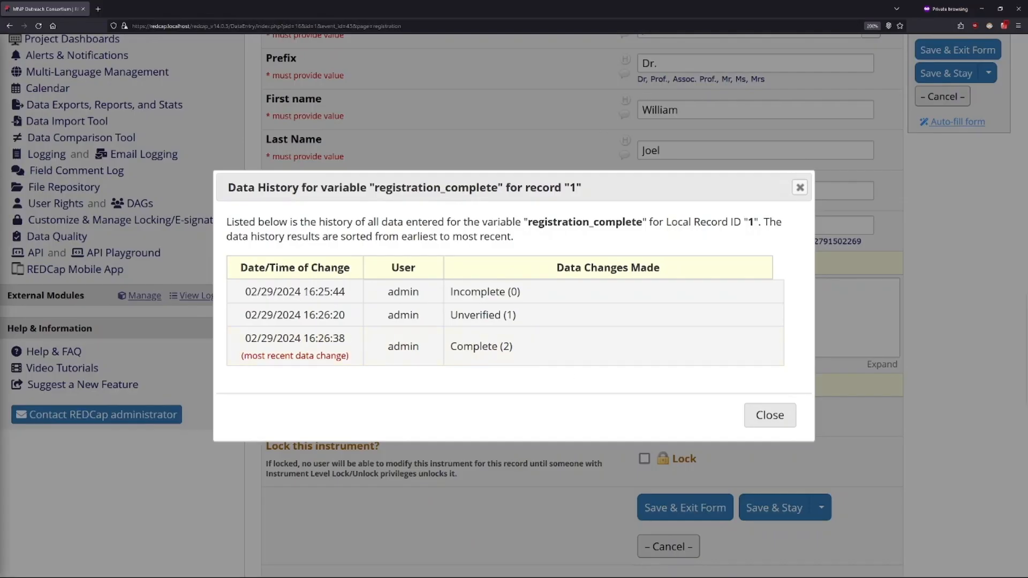
left_click_drag(303, 291, 352, 293)
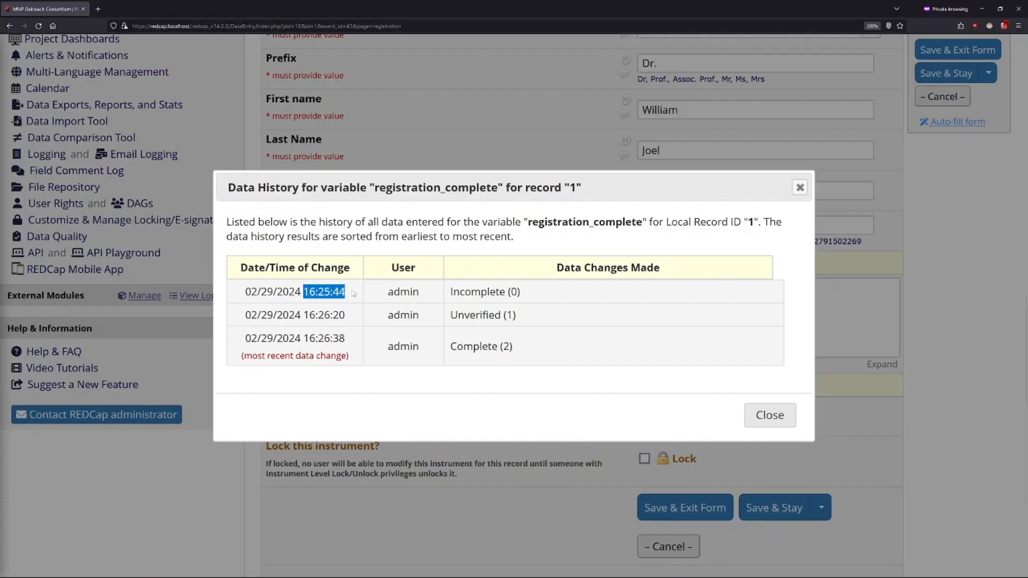
left_click_drag(551, 298, 446, 293)
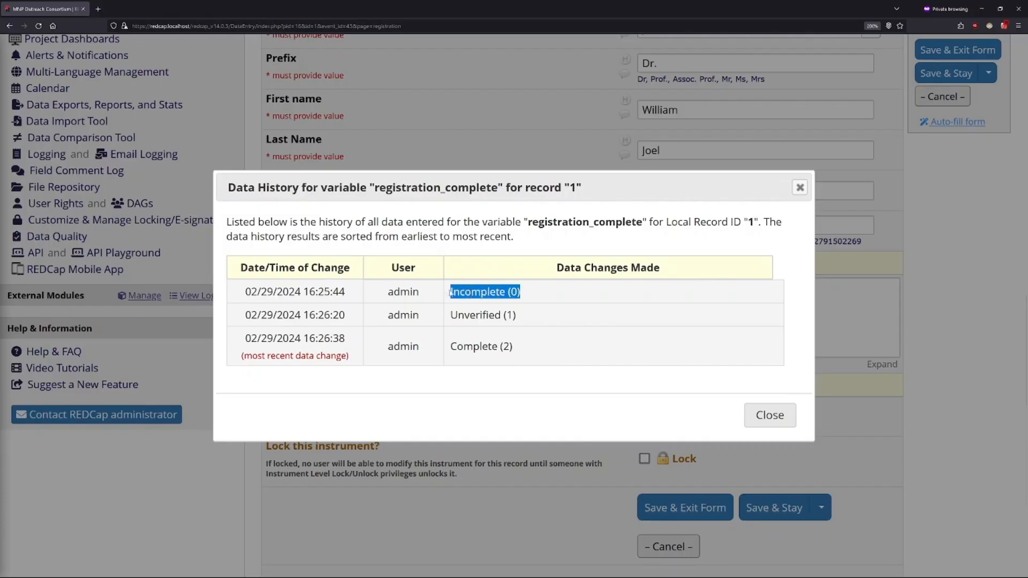
left_click(426, 319)
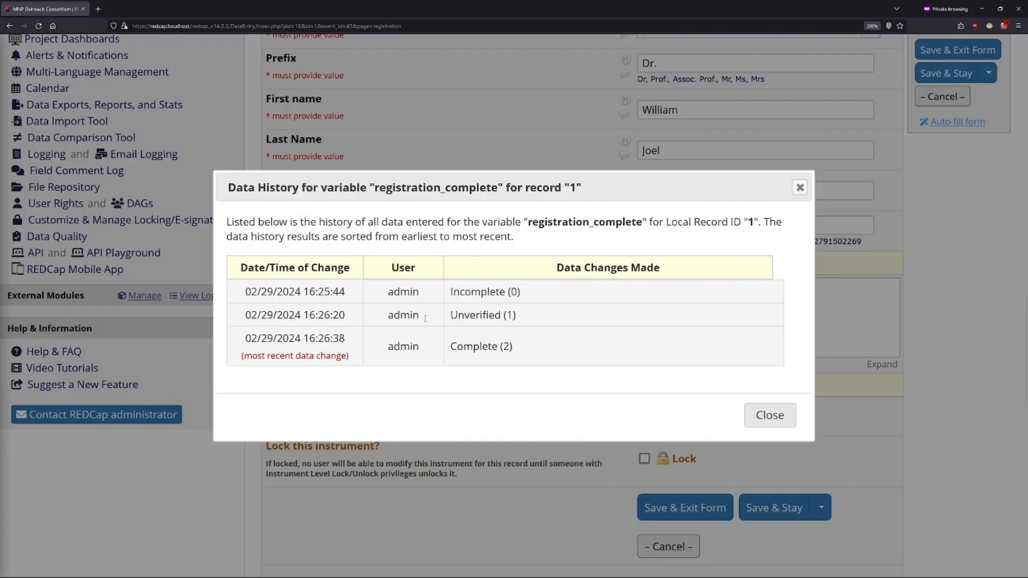
double_click(466, 315)
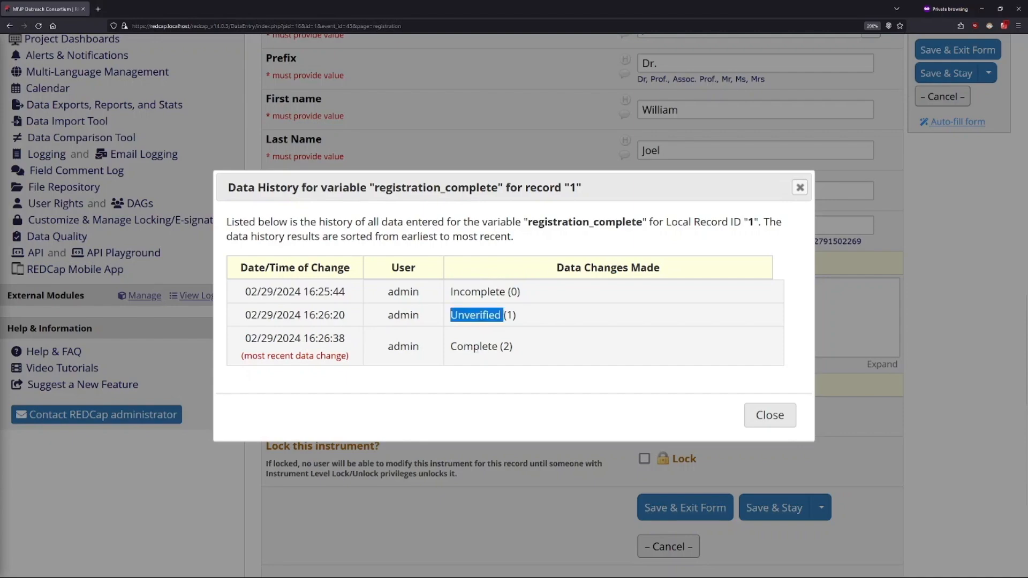
double_click(465, 346)
left_click(529, 311)
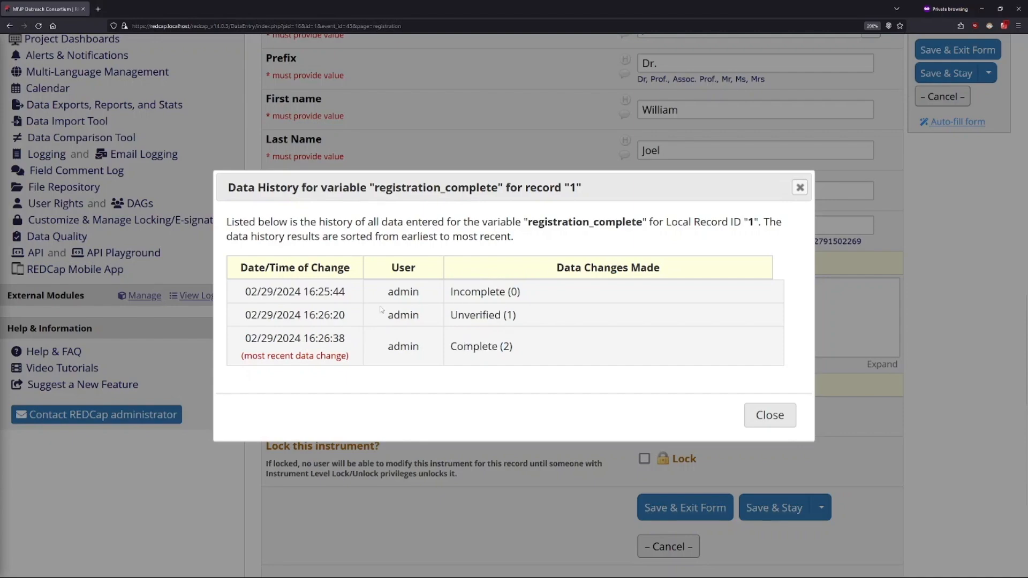
Step: Examine the first change's timestamp and the user behind each status change in the data history, and close the history
left_click_drag(347, 291, 243, 291)
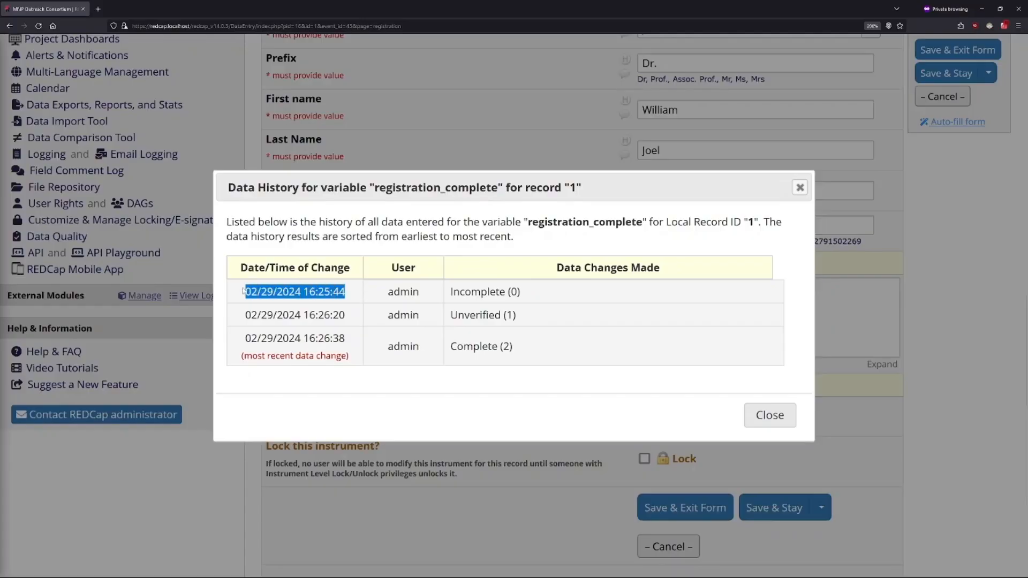
left_click(370, 292)
double_click(402, 291)
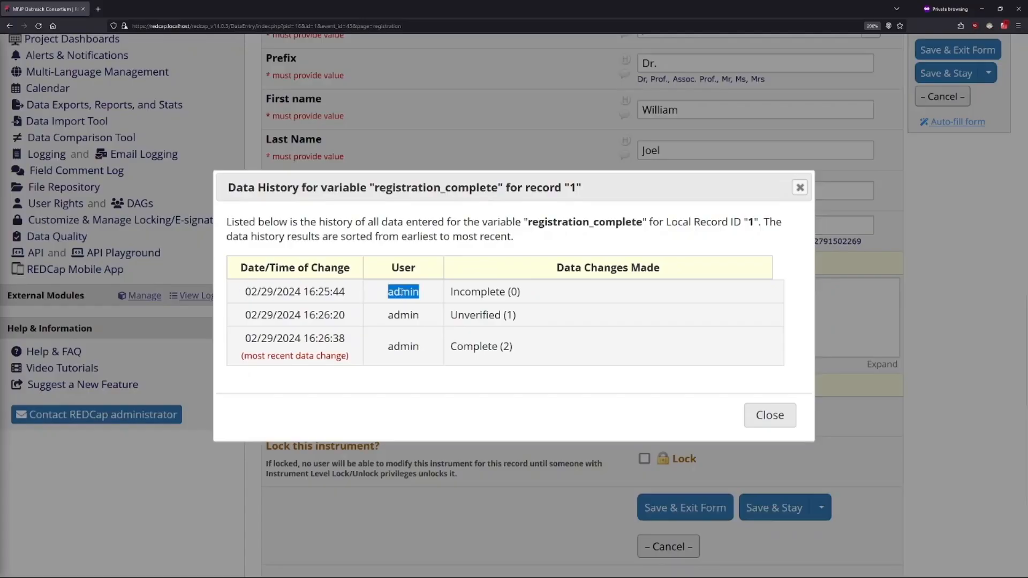
double_click(407, 315)
double_click(411, 346)
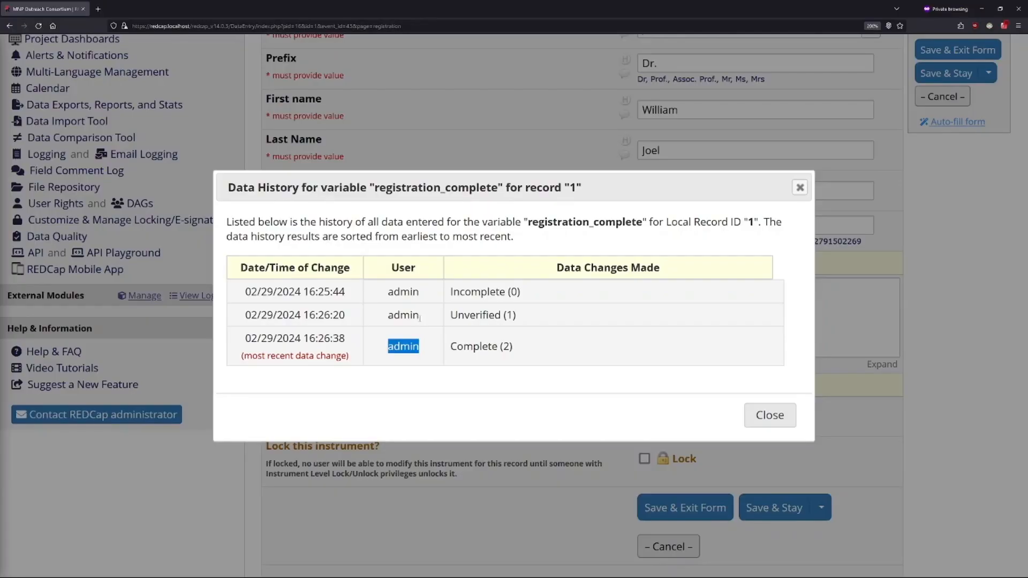
left_click(770, 416)
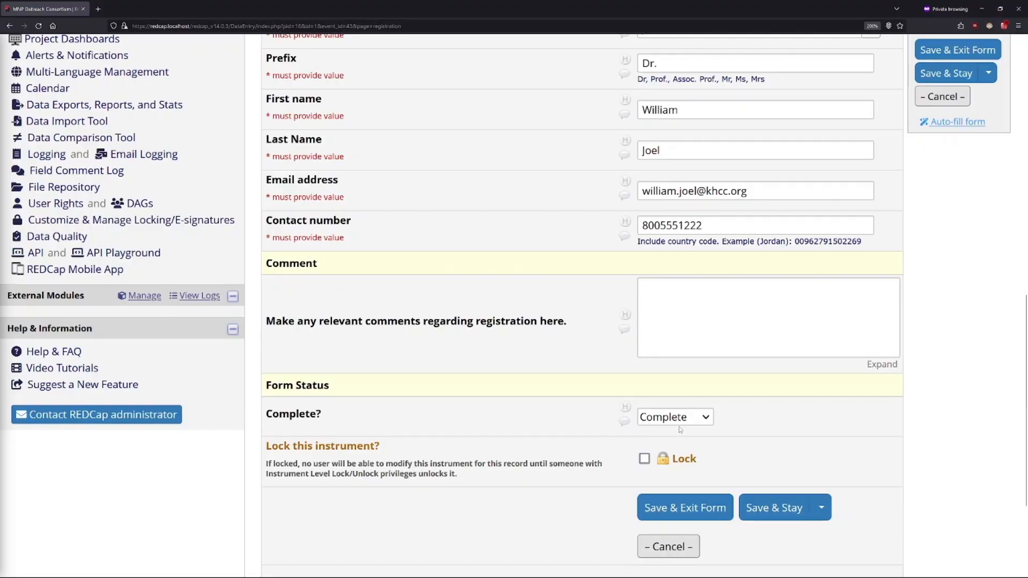
Step: Add the field comment "The patient's referring Id has been verified with the referring institute" to the form's Complete? field
left_click(624, 423)
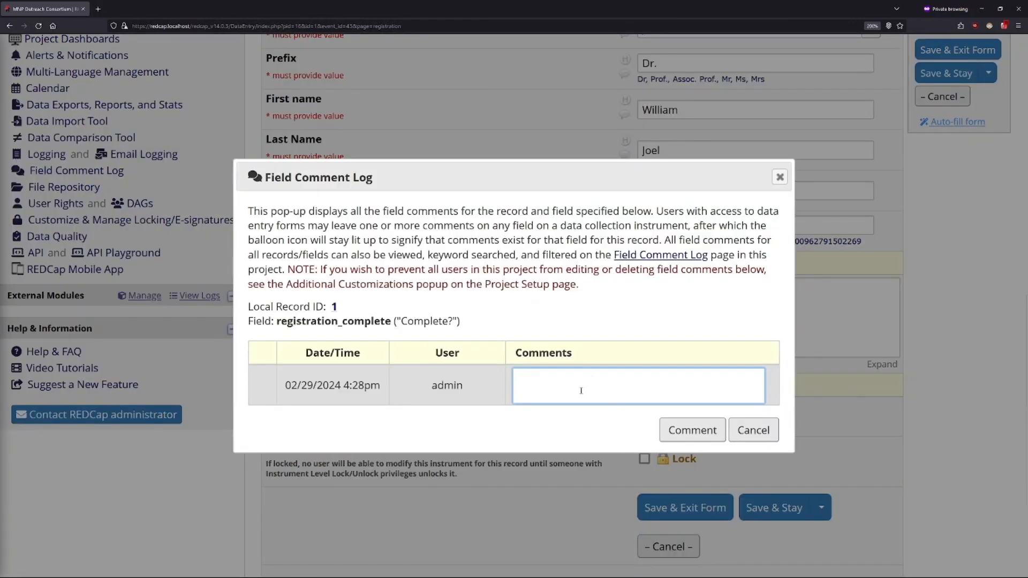
type("The patient's referring Id p")
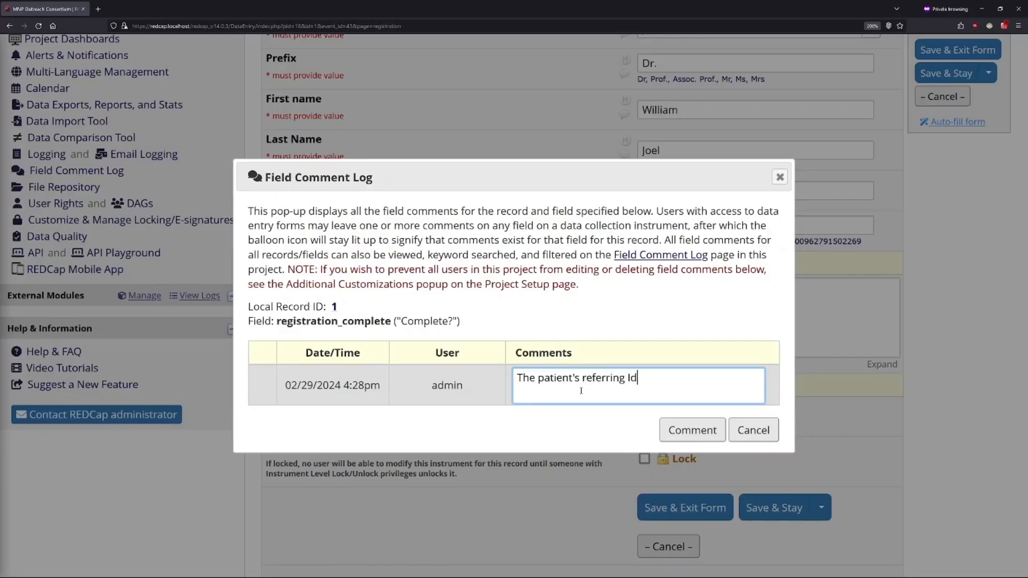
key("BackSpace")
type("has been verified")
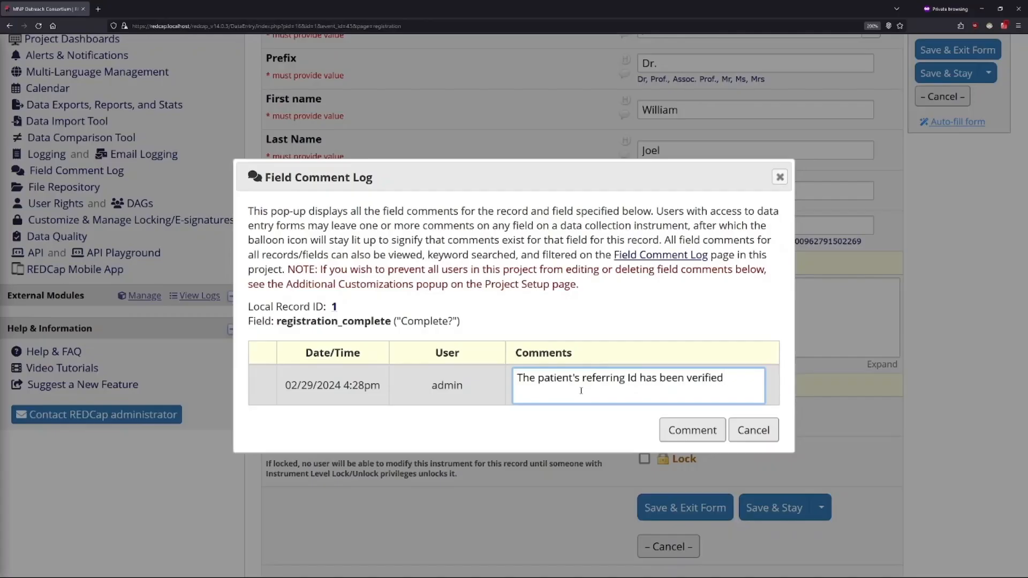
type(" with the referring institute")
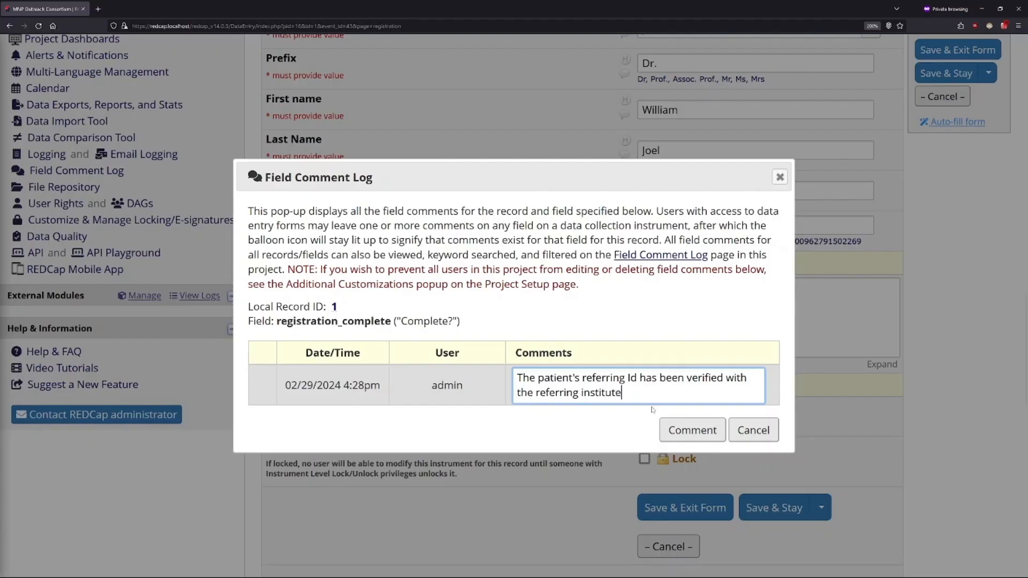
left_click(692, 429)
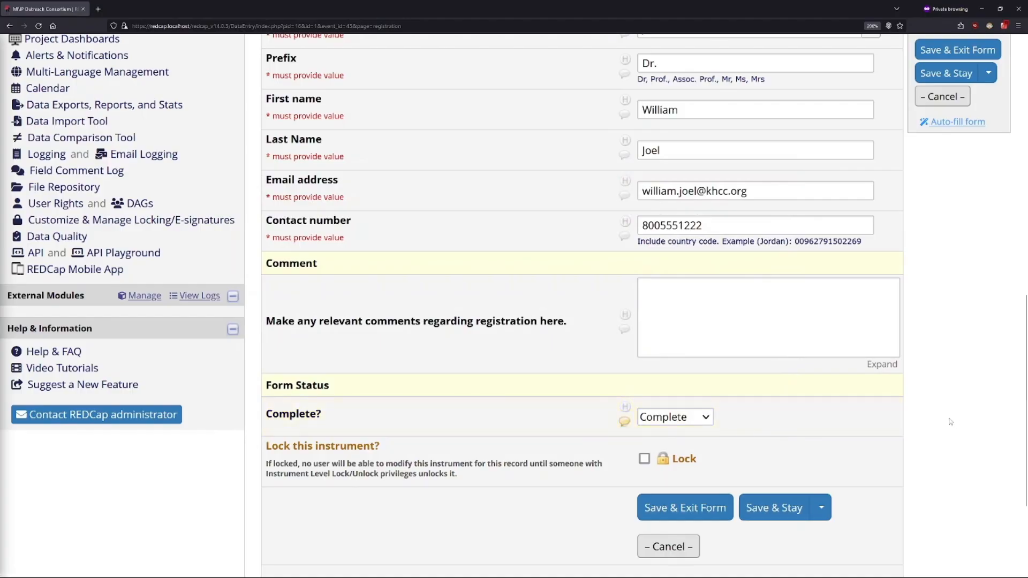
Step: Reopen the Complete? field's comment log, review the saved comment's date, user and text, and close it without adding another comment
left_click(624, 421)
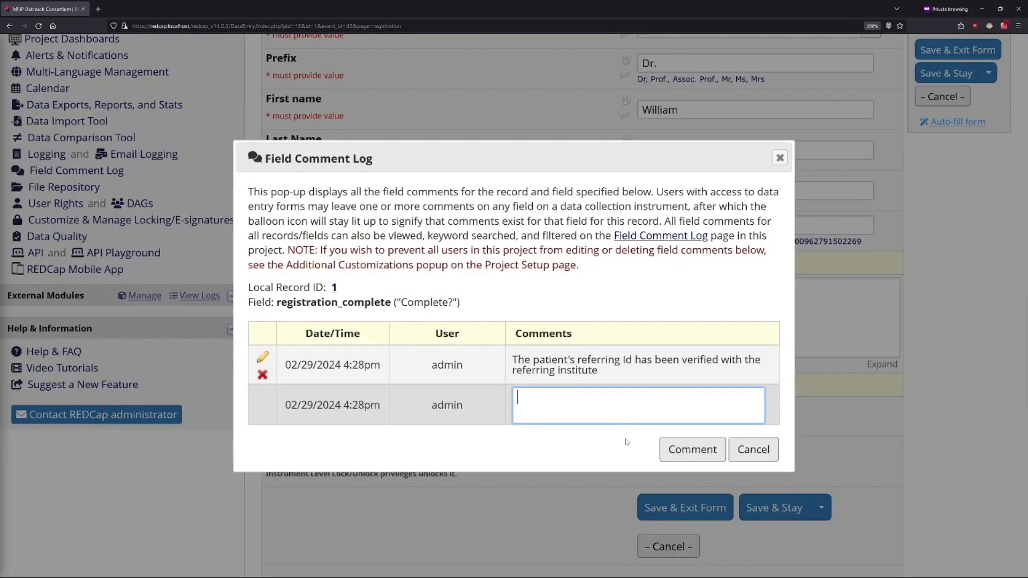
left_click(350, 366)
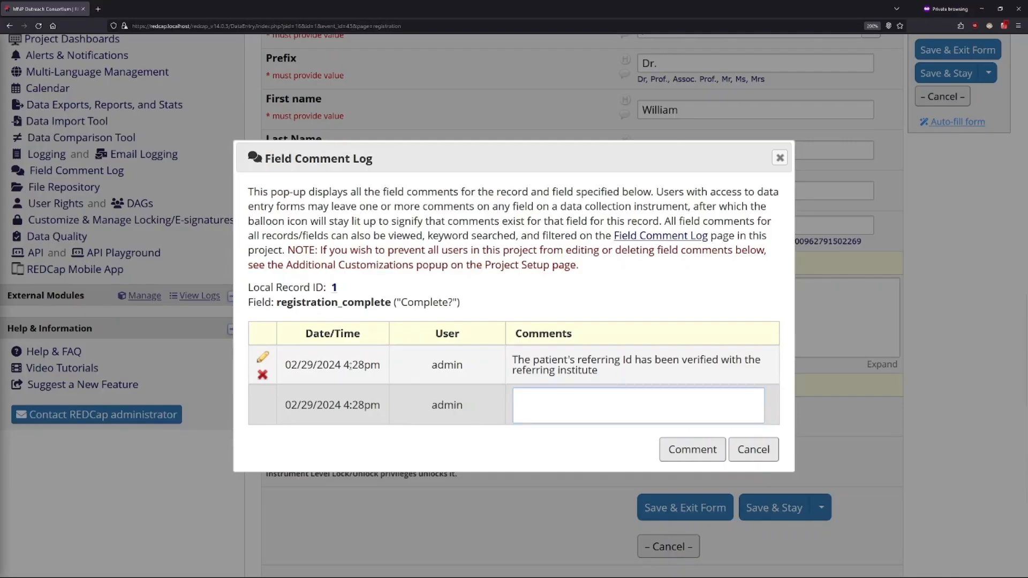
triple_click(350, 366)
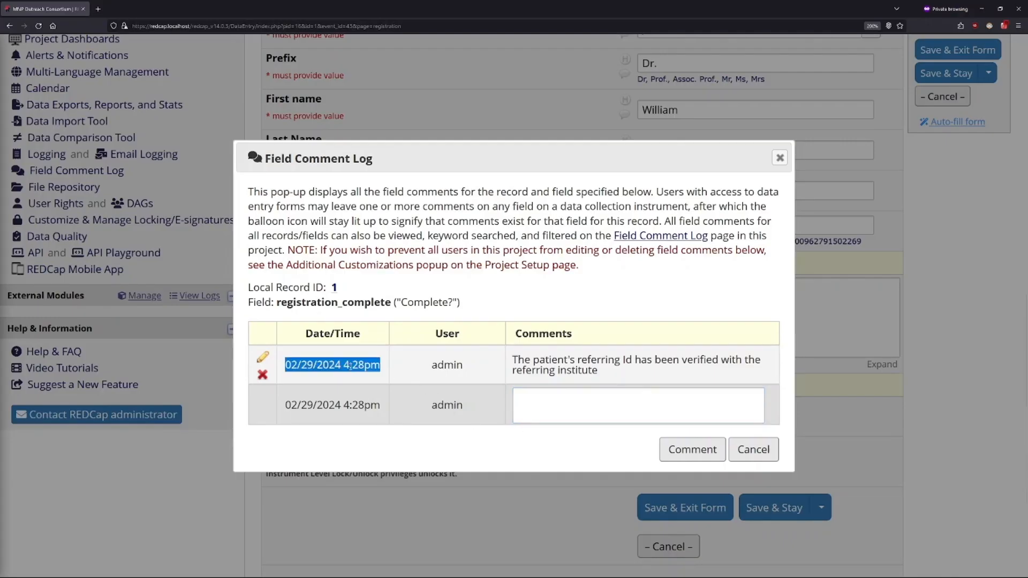
double_click(454, 365)
triple_click(603, 371)
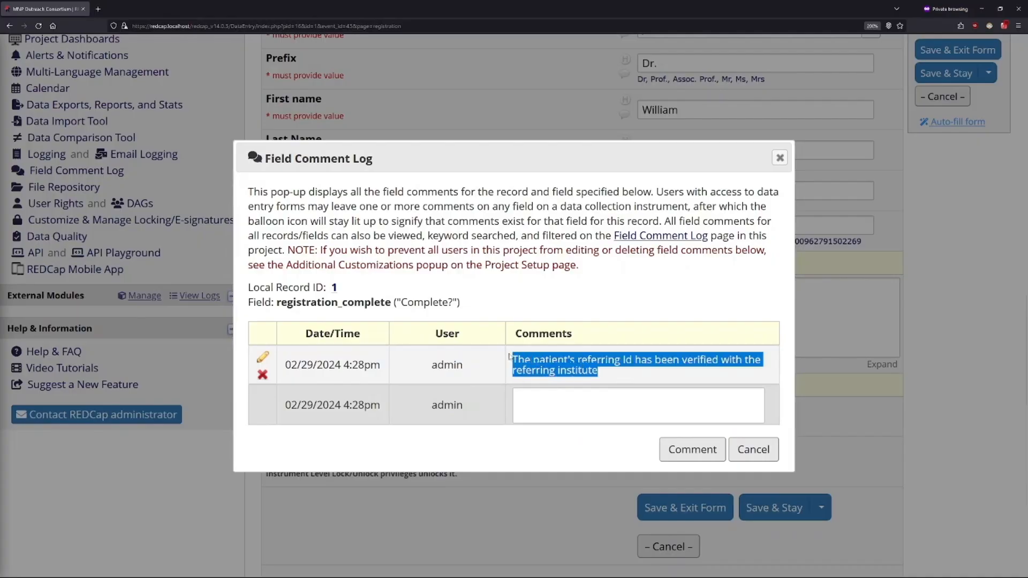
left_click(753, 449)
Step: Review the form's delete and alternative save options, and save and exit the Registration form
scroll(771, 442, "down", 3)
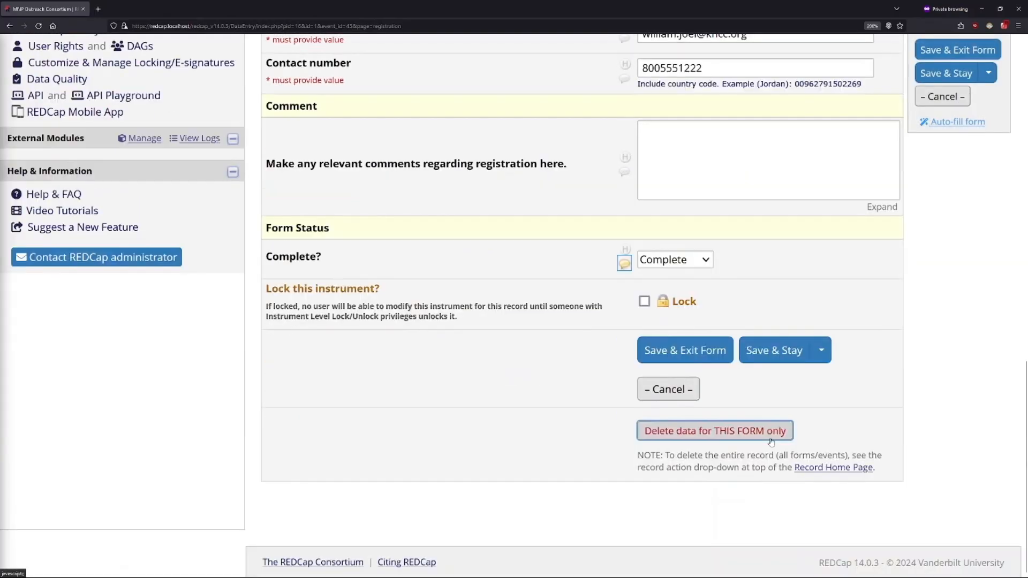
scroll(909, 450, "up", 2)
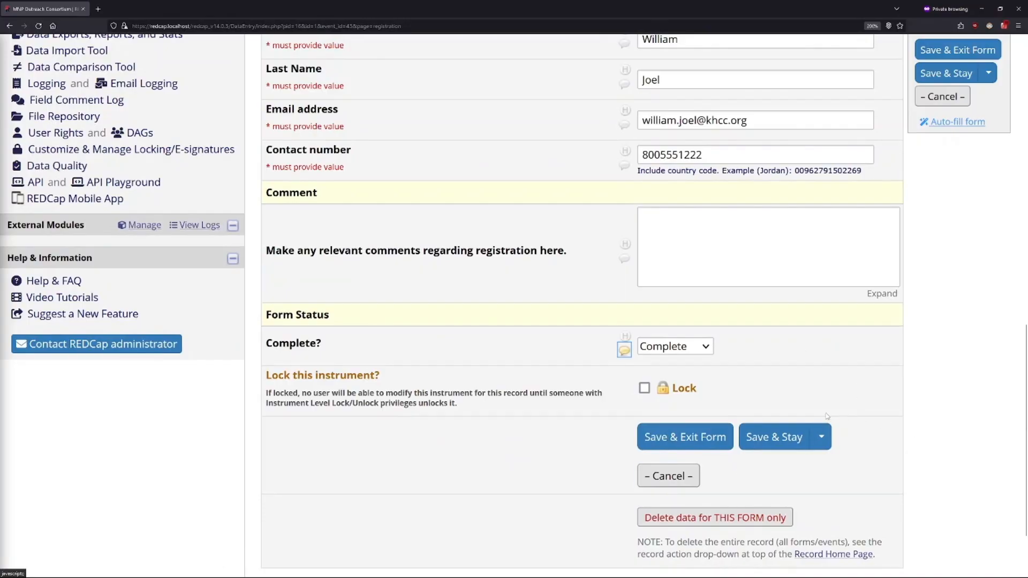
left_click(829, 432)
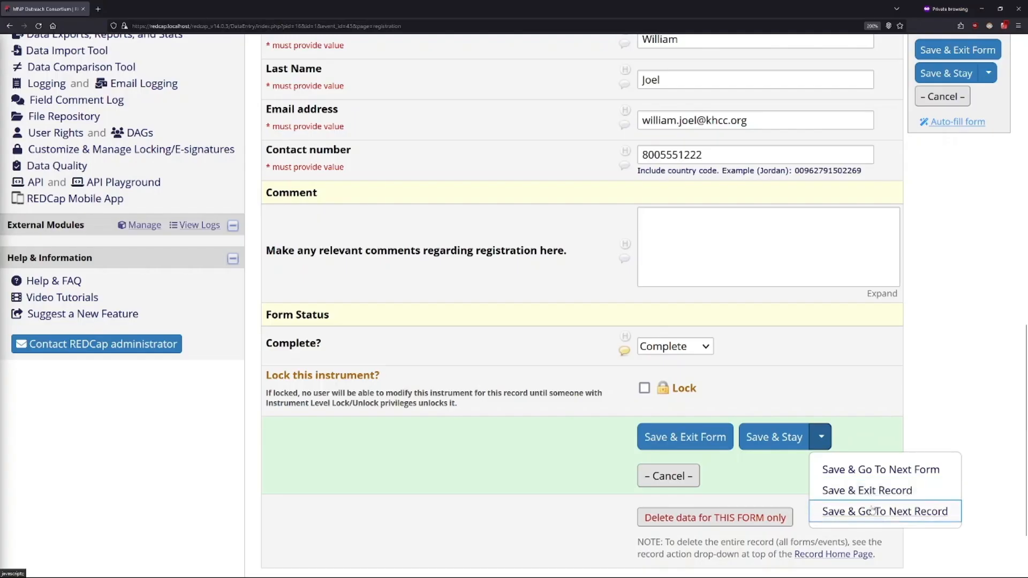
left_click(910, 406)
left_click(711, 439)
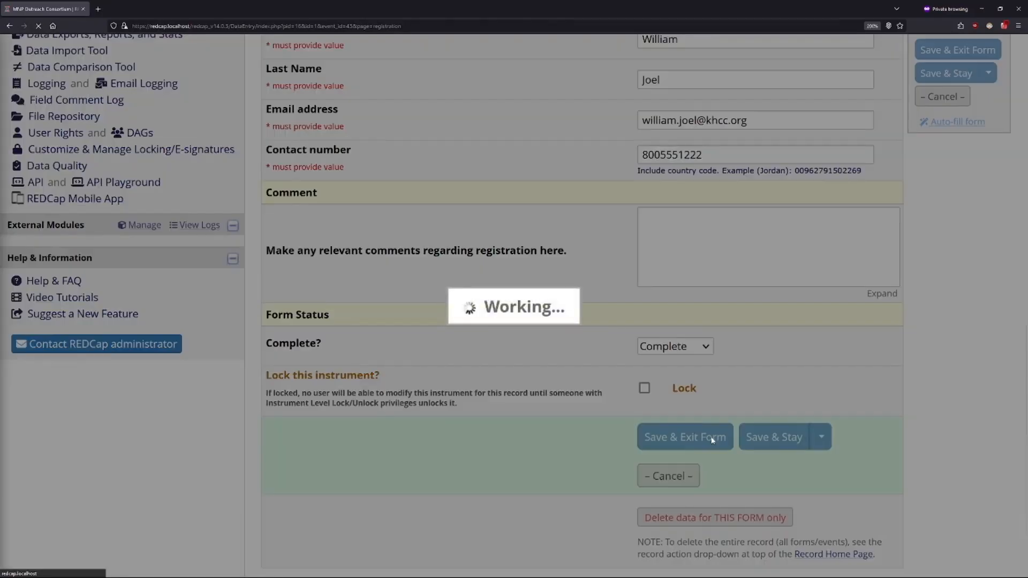